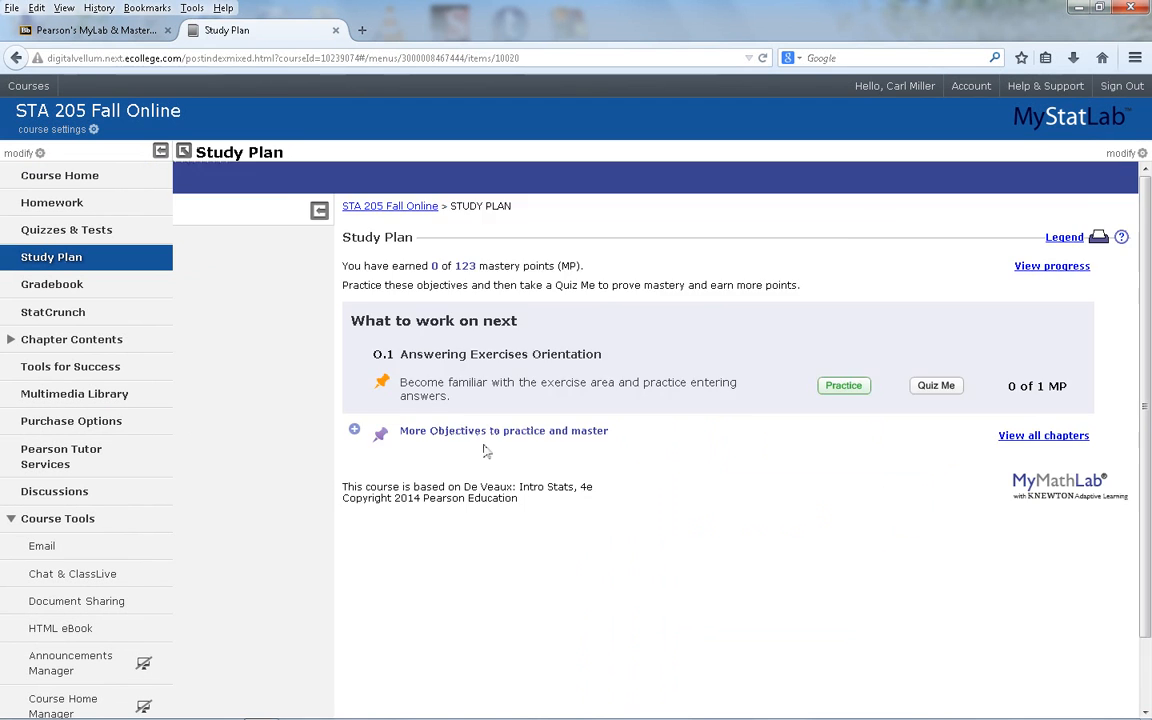
# - Open exercise 20.1.67 from the Chapter 20: Comparing Groups online exercises in the study plan's full chapter list
pyautogui.click(860, 405)
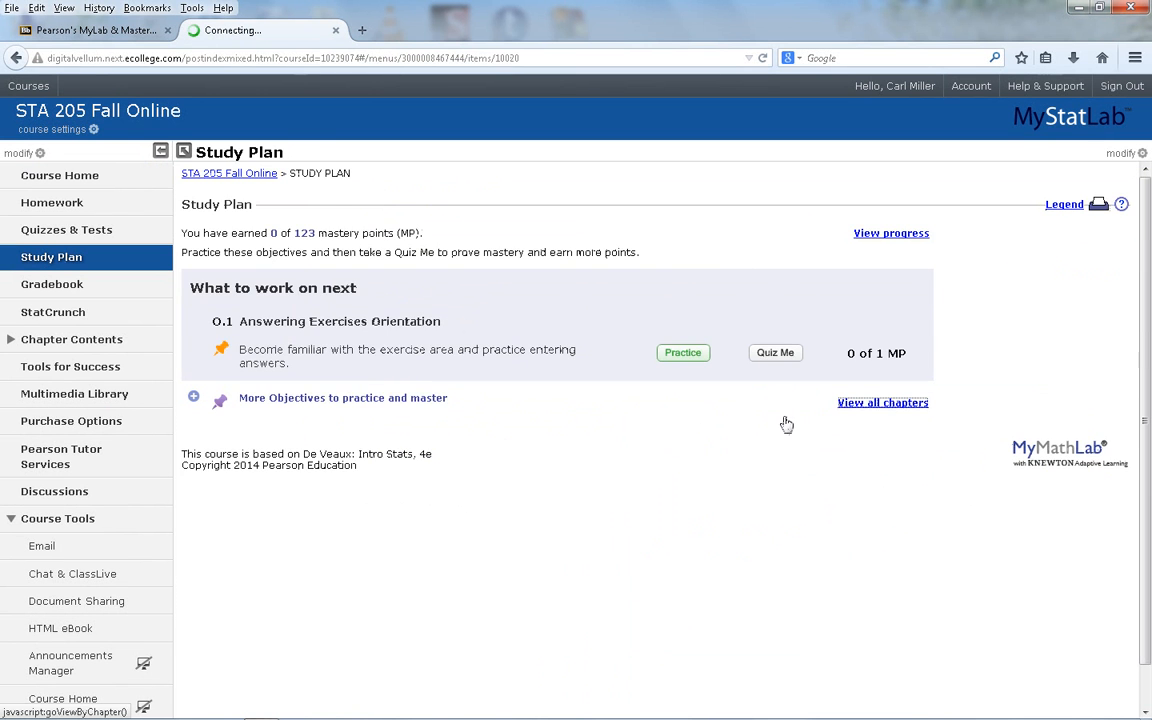
pyautogui.scroll(-5, 578, 540)
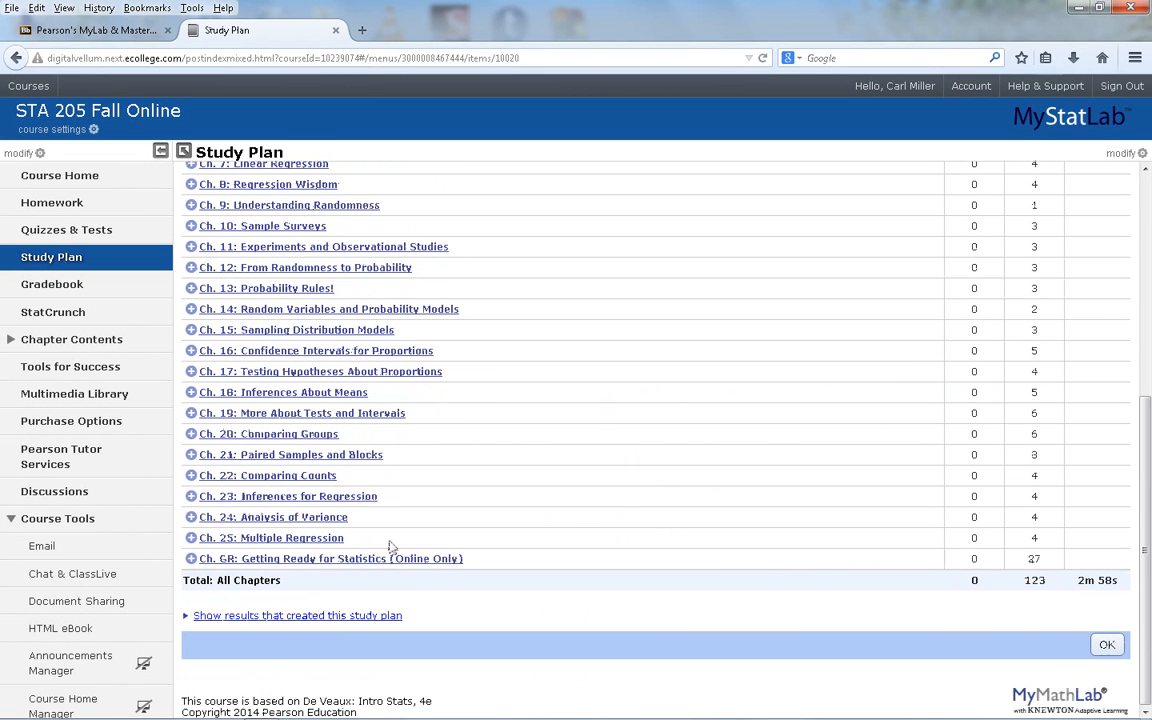
pyautogui.click(302, 437)
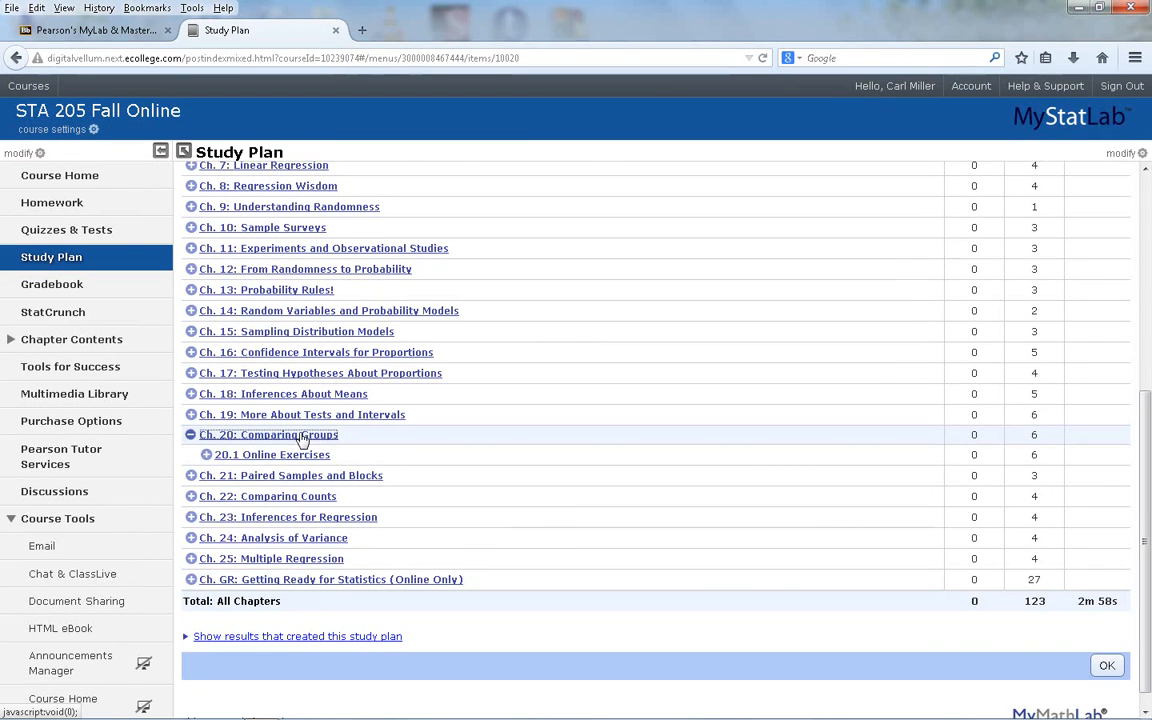
pyautogui.click(298, 455)
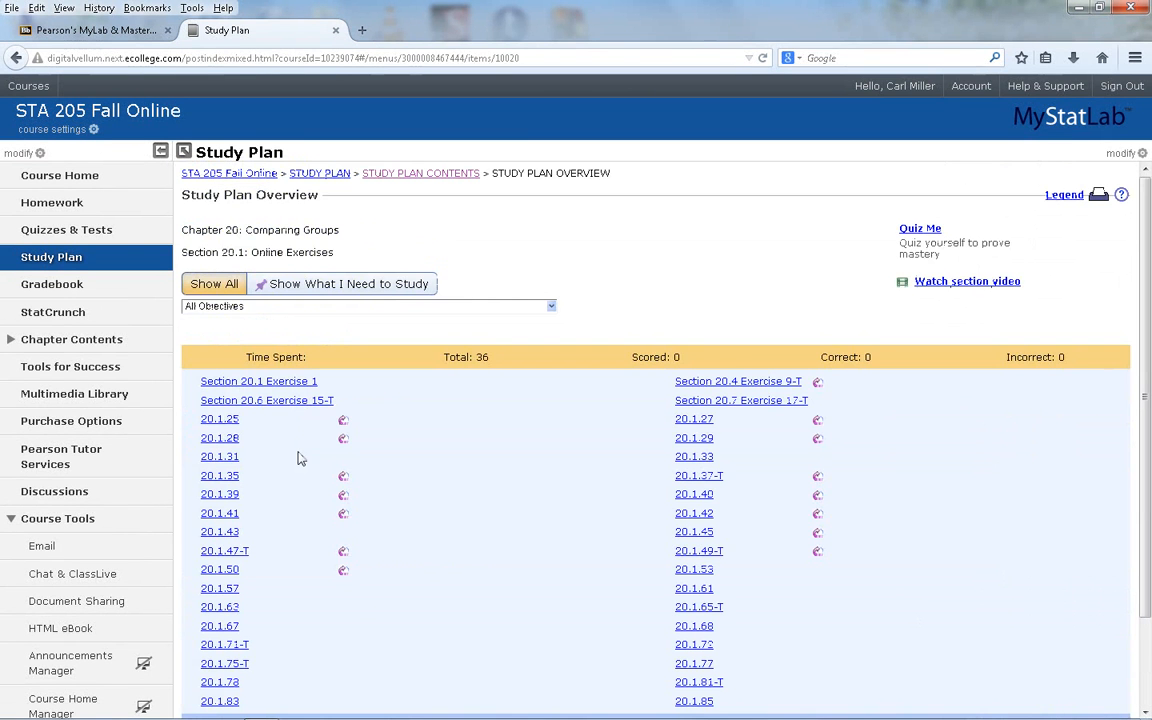
pyautogui.scroll(-2, 381, 509)
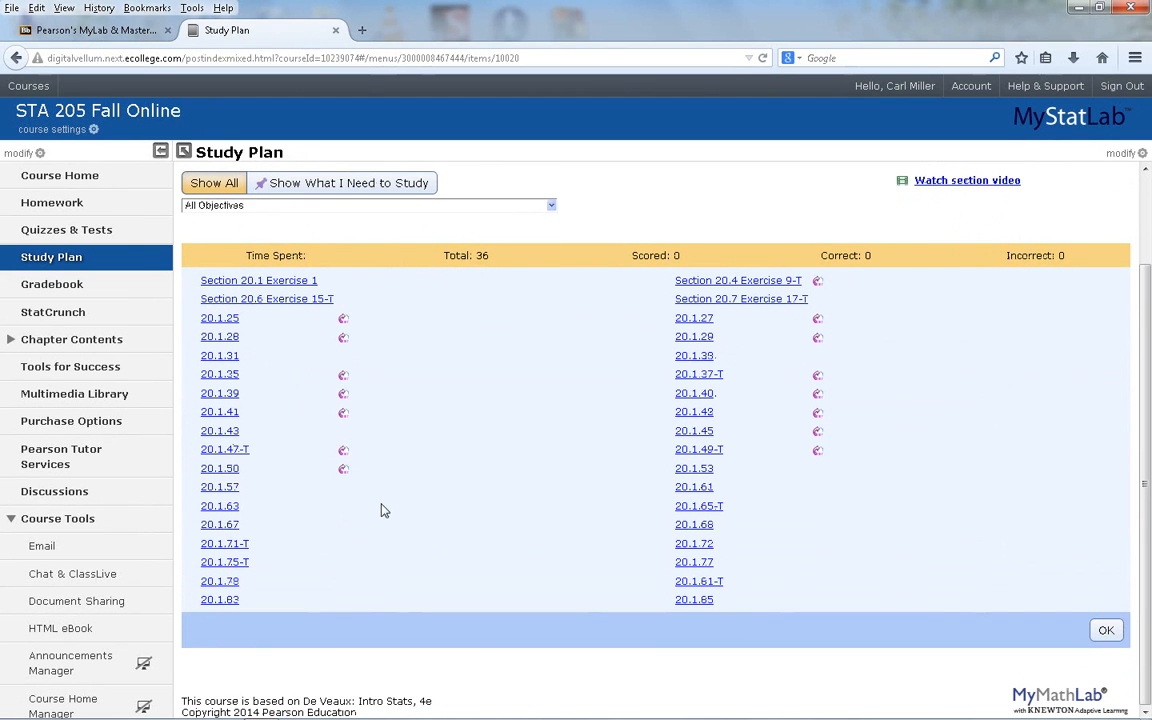
pyautogui.click(227, 527)
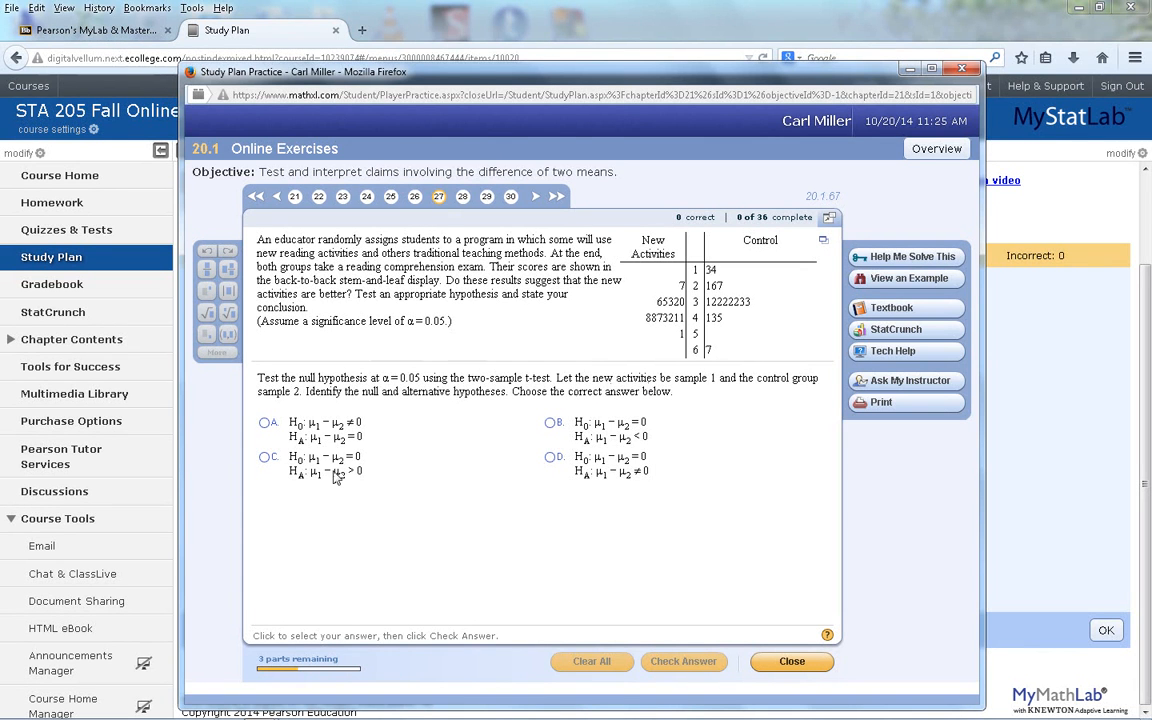
# - Answer the hypotheses question with choice C, H0: μ1 − μ2 = 0 and HA: μ1 − μ2 > 0, and check it
pyautogui.click(266, 458)
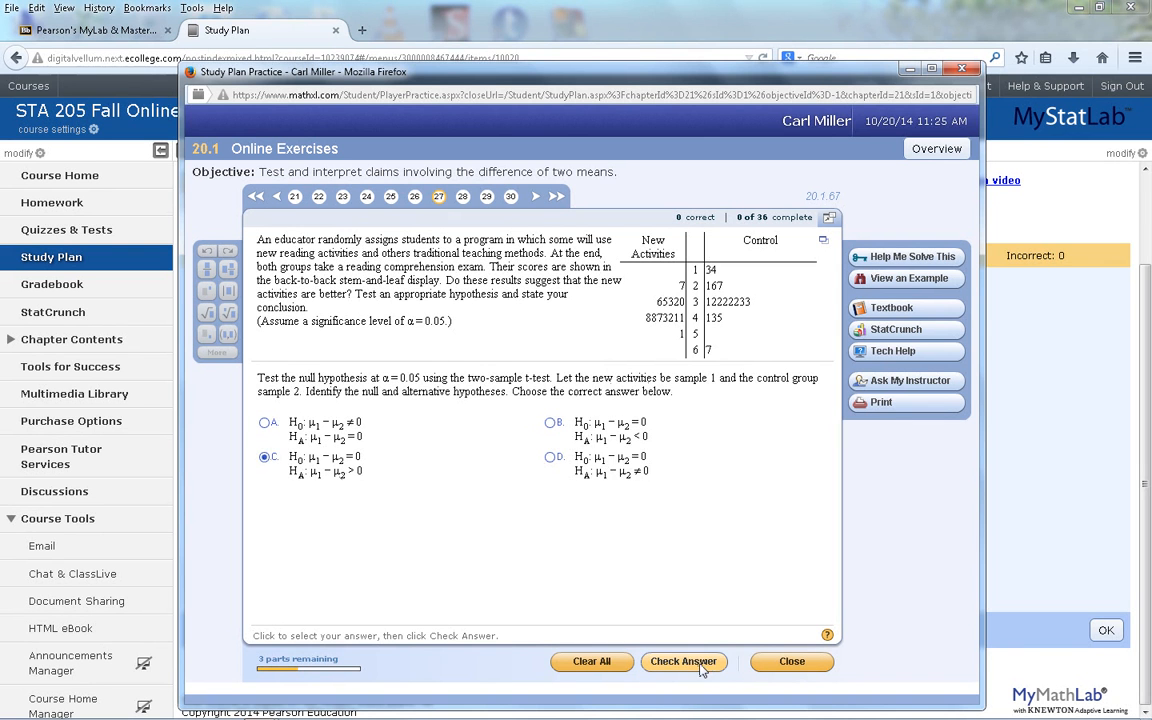
pyautogui.click(688, 662)
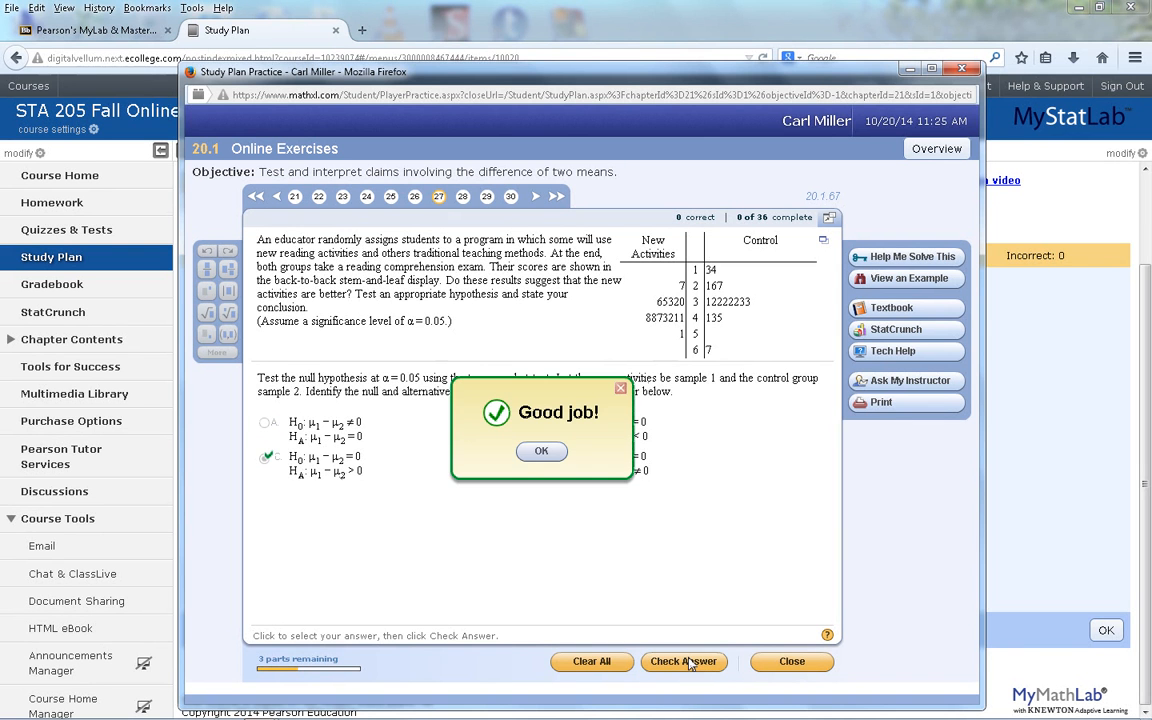
pyautogui.click(541, 453)
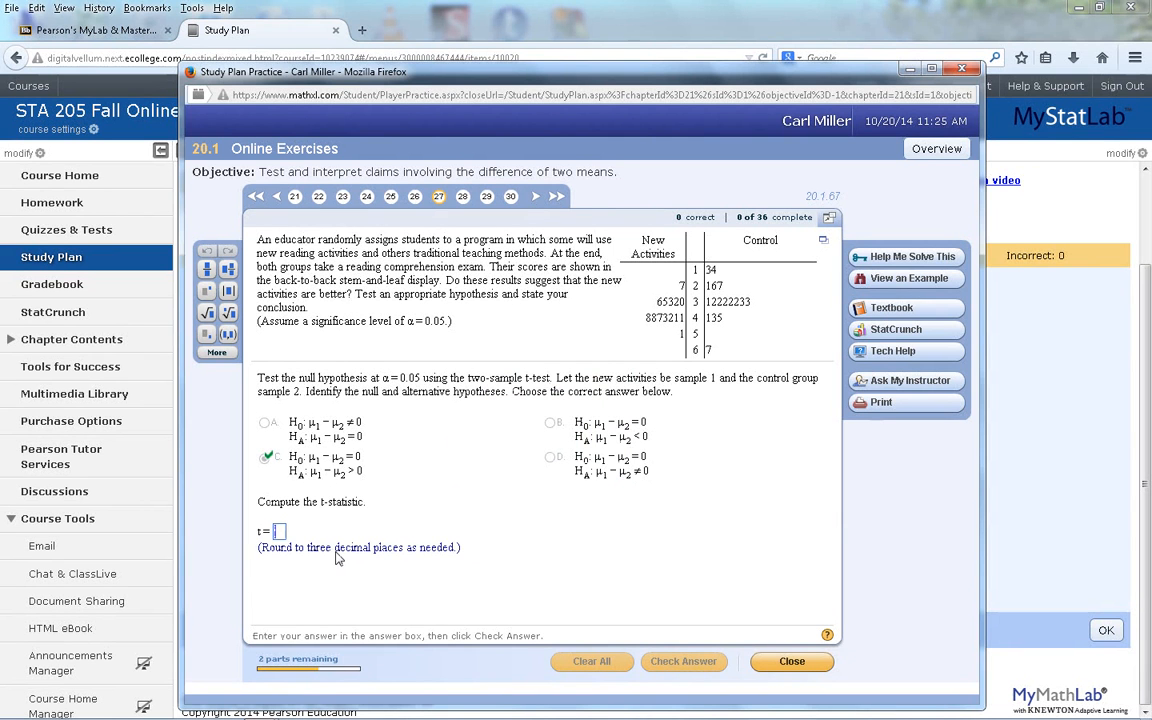
# - Open the exercise's data set in StatCrunch and set up a two-sample t-test from data with New_Activities as sample 1 and Control as sample 2
pyautogui.click(823, 243)
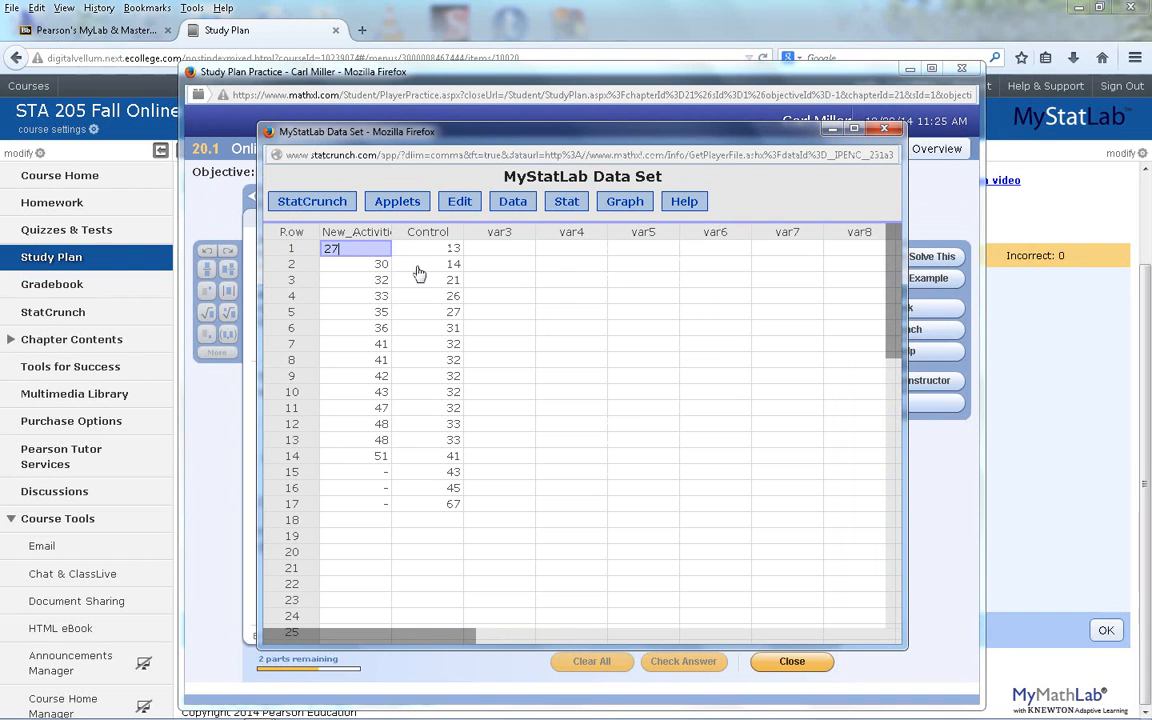
pyautogui.click(566, 202)
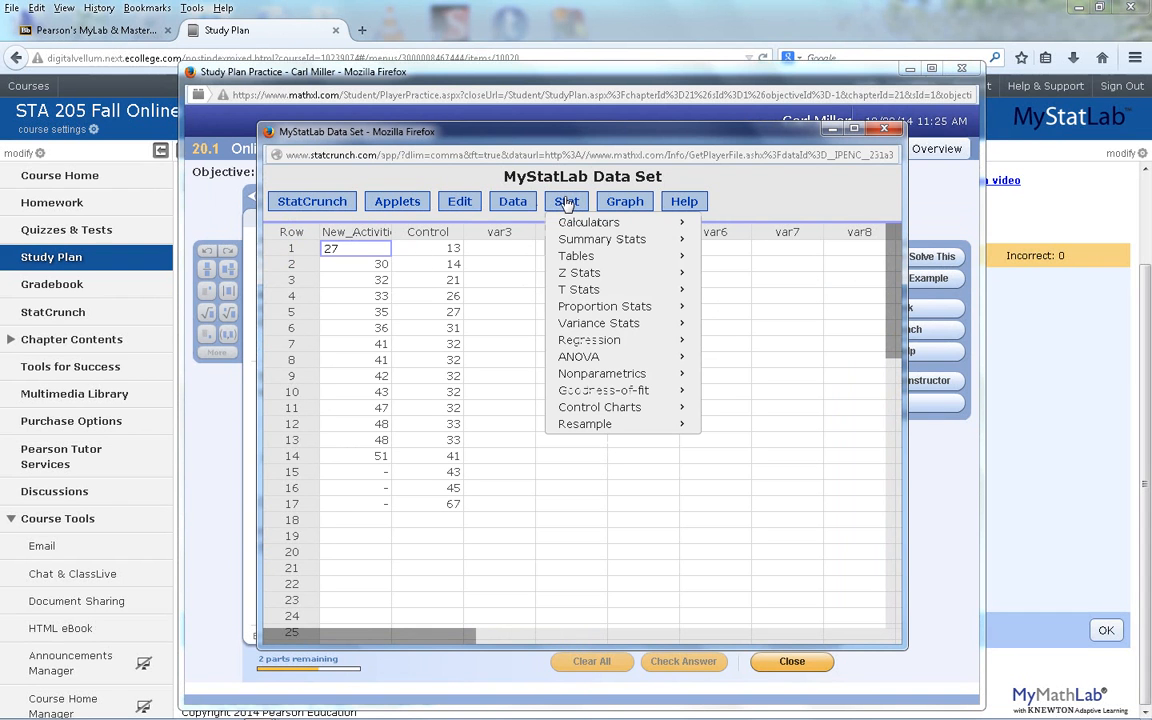
pyautogui.moveTo(586, 290)
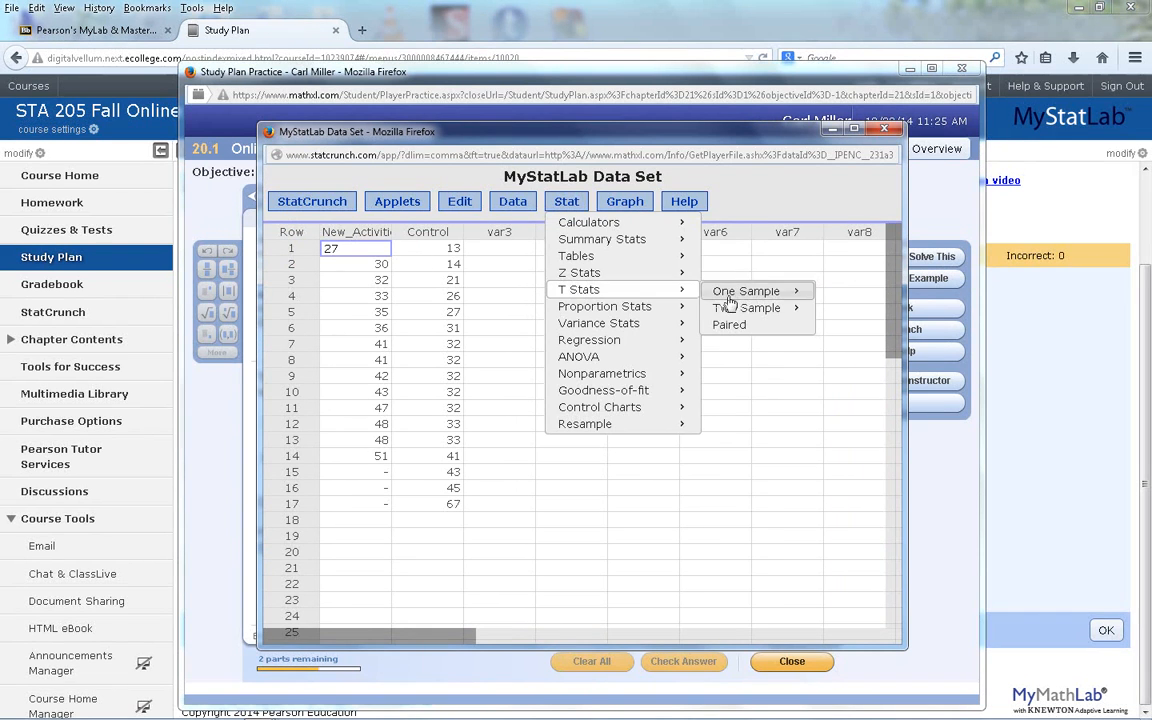
pyautogui.moveTo(735, 316)
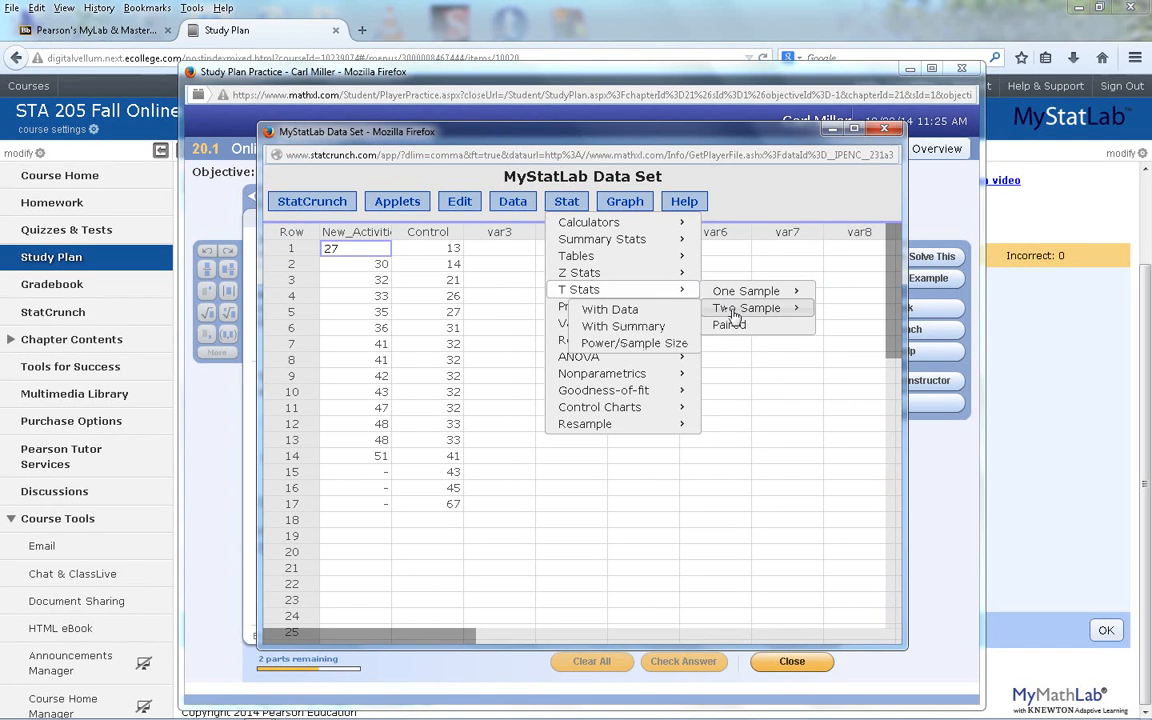
pyautogui.click(651, 317)
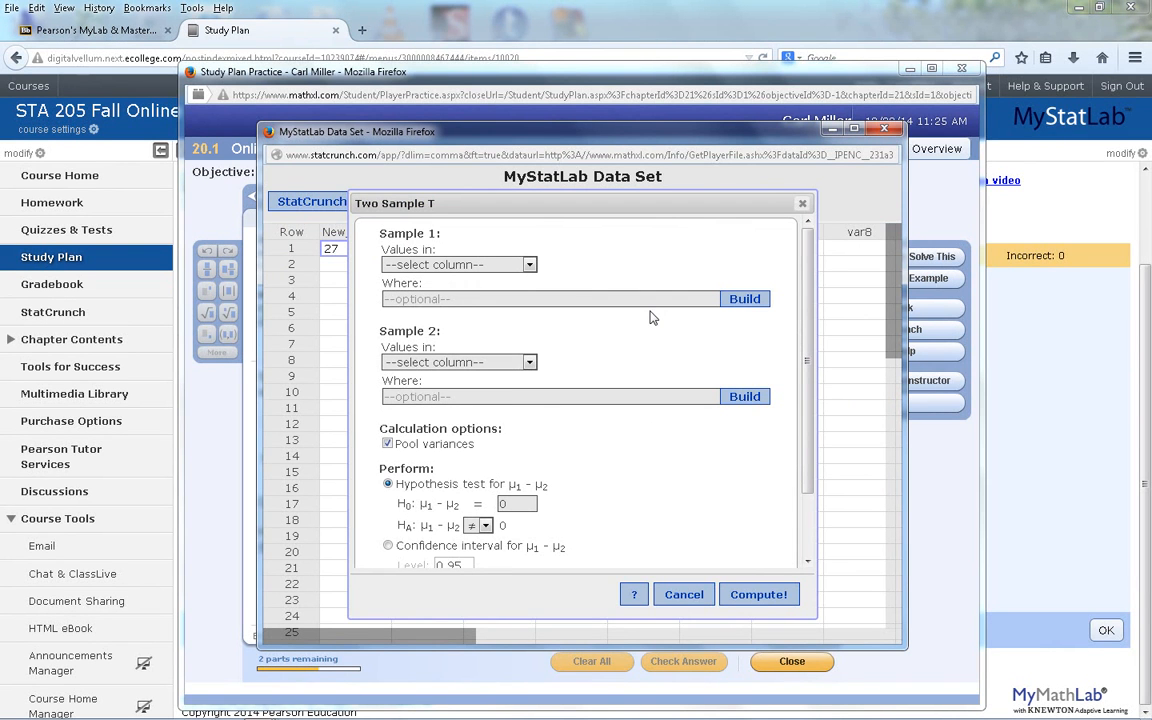
pyautogui.click(529, 265)
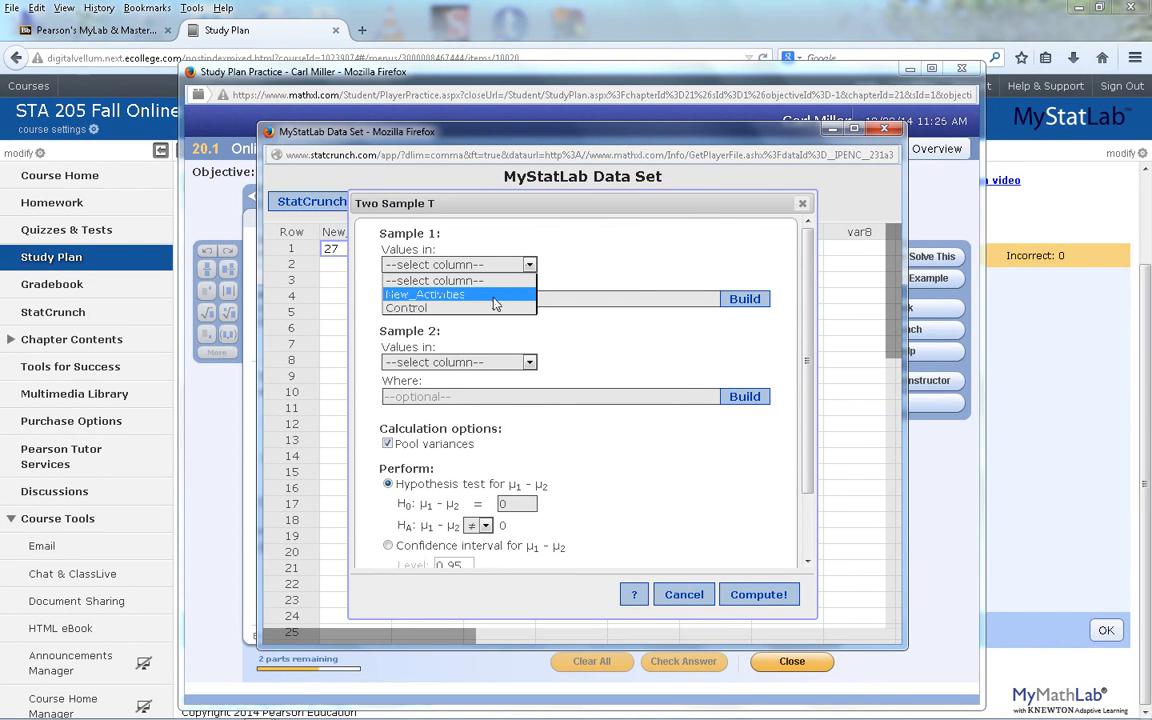
pyautogui.click(494, 297)
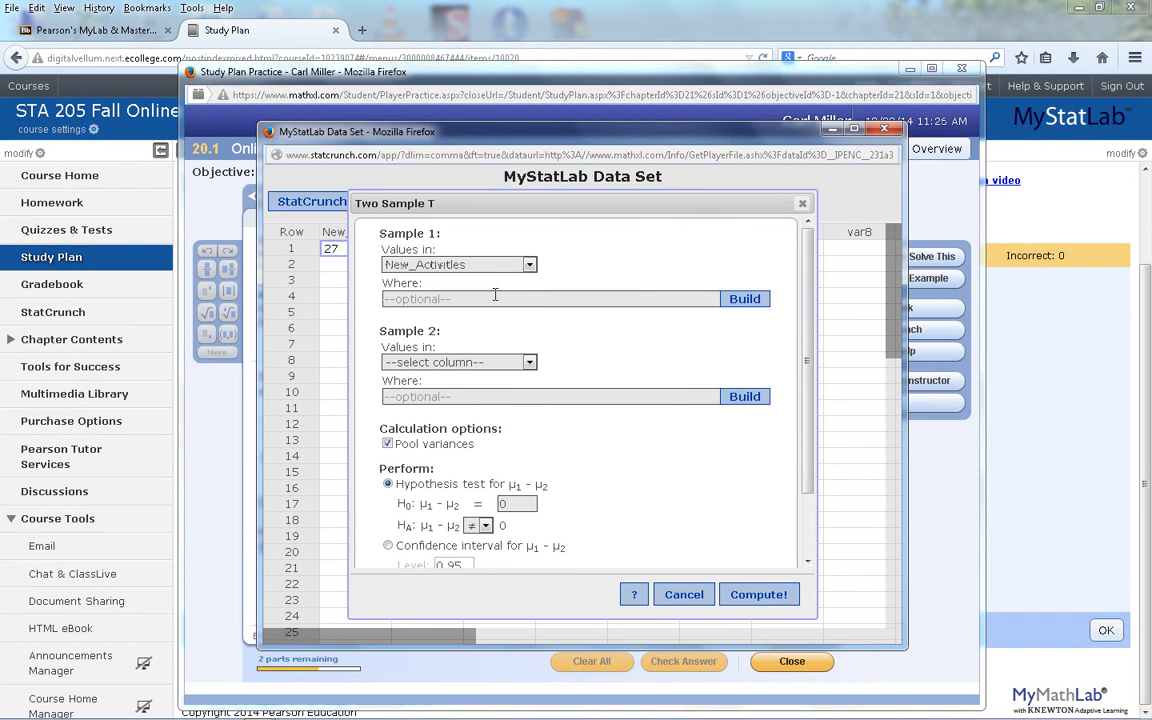
pyautogui.click(518, 364)
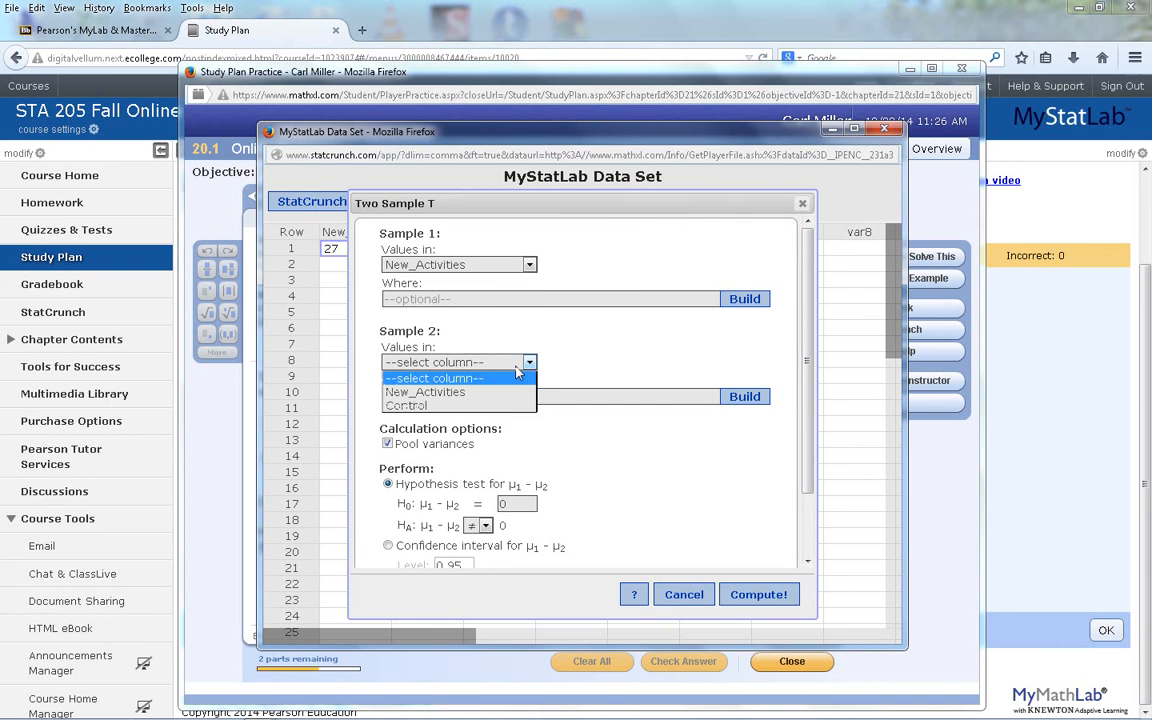
pyautogui.click(472, 406)
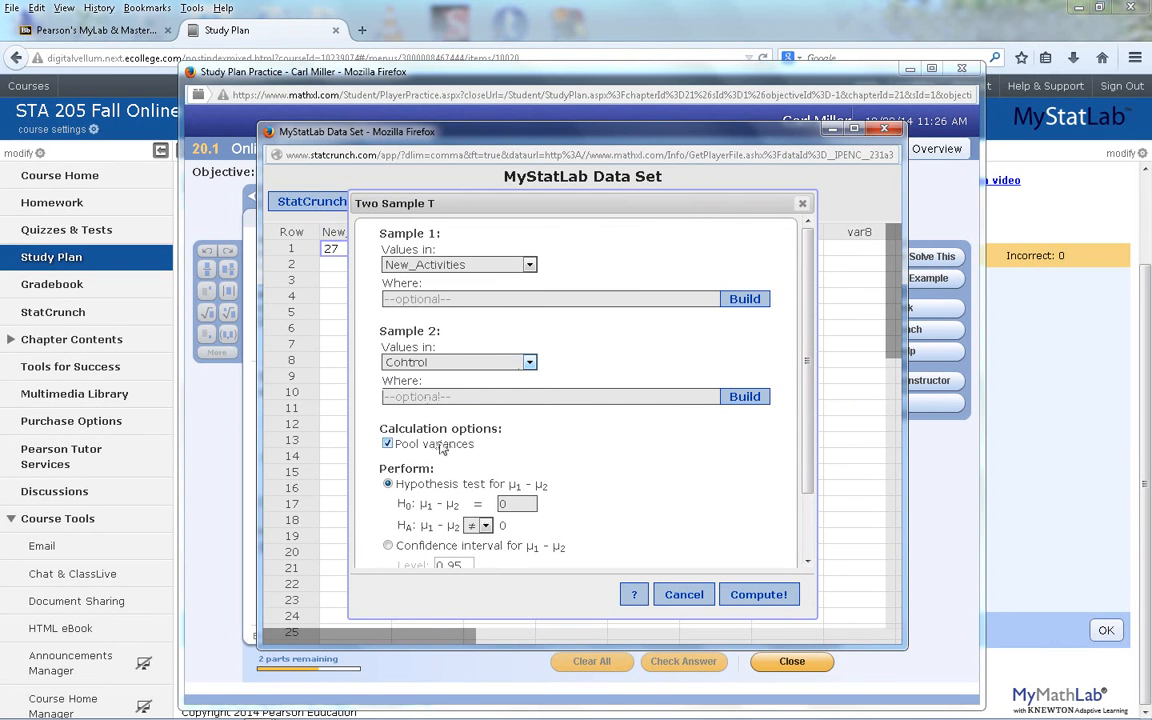
# - Turn off pooled variances, set the alternative hypothesis to μ1 − μ2 > 0 and compute the test
pyautogui.click(388, 444)
pyautogui.scroll(-2, 676, 463)
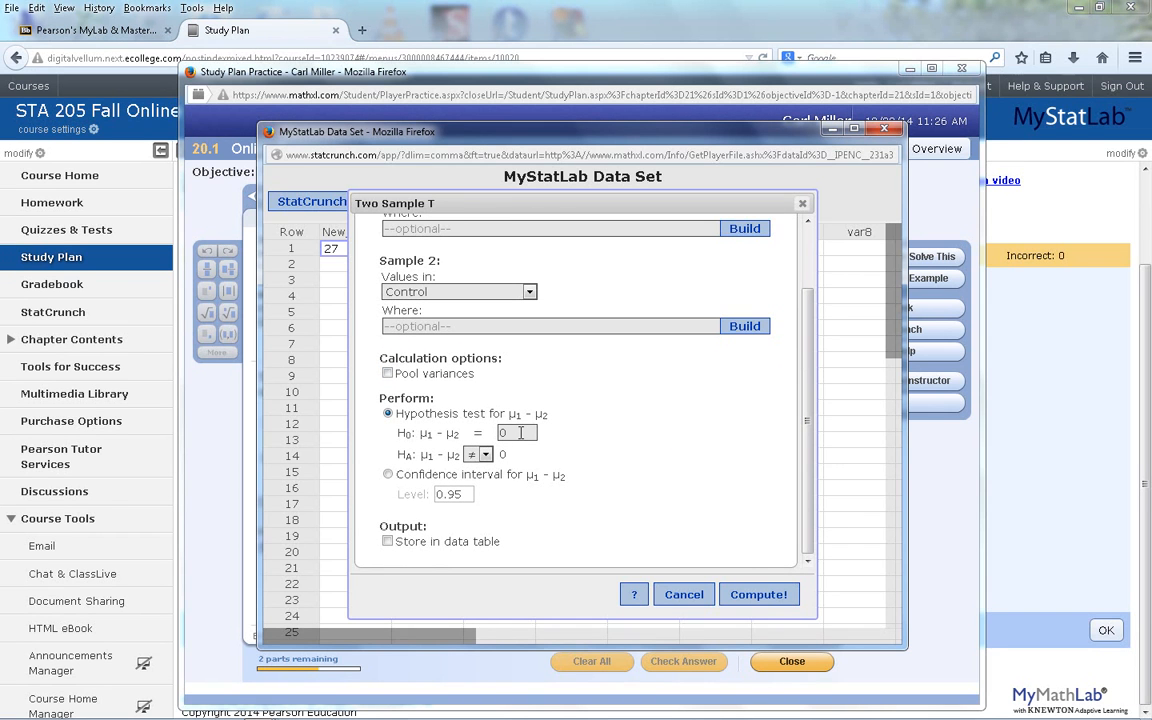
pyautogui.click(503, 431)
pyautogui.click(482, 454)
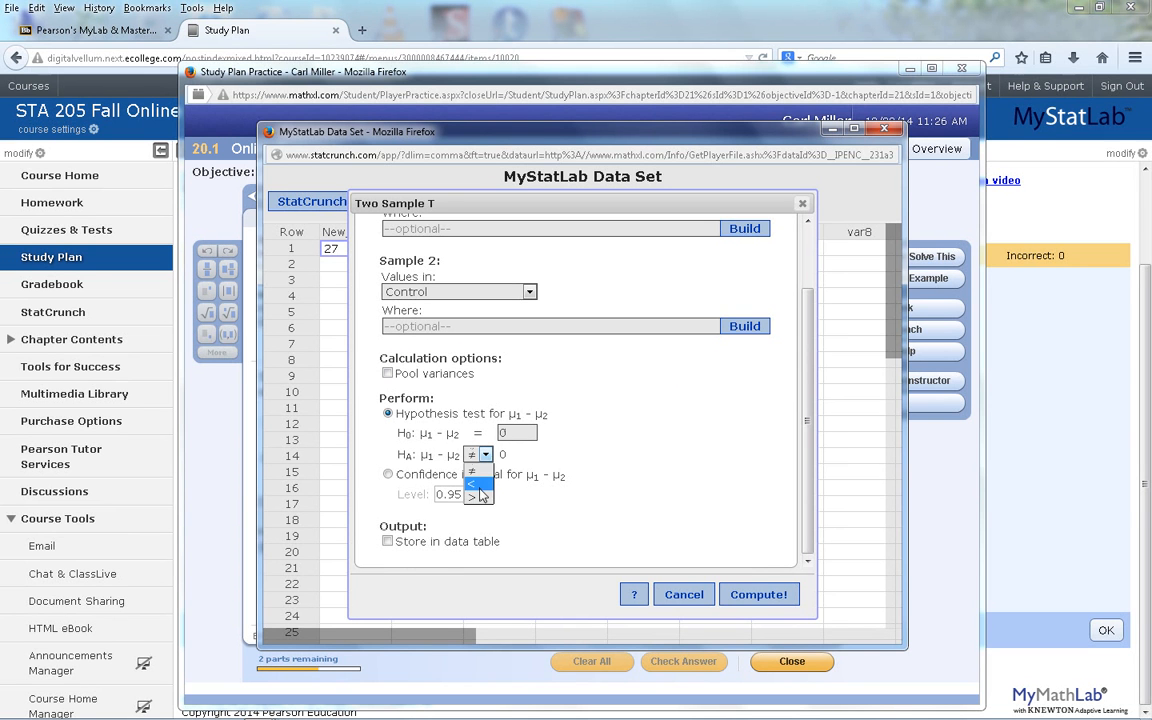
pyautogui.click(479, 496)
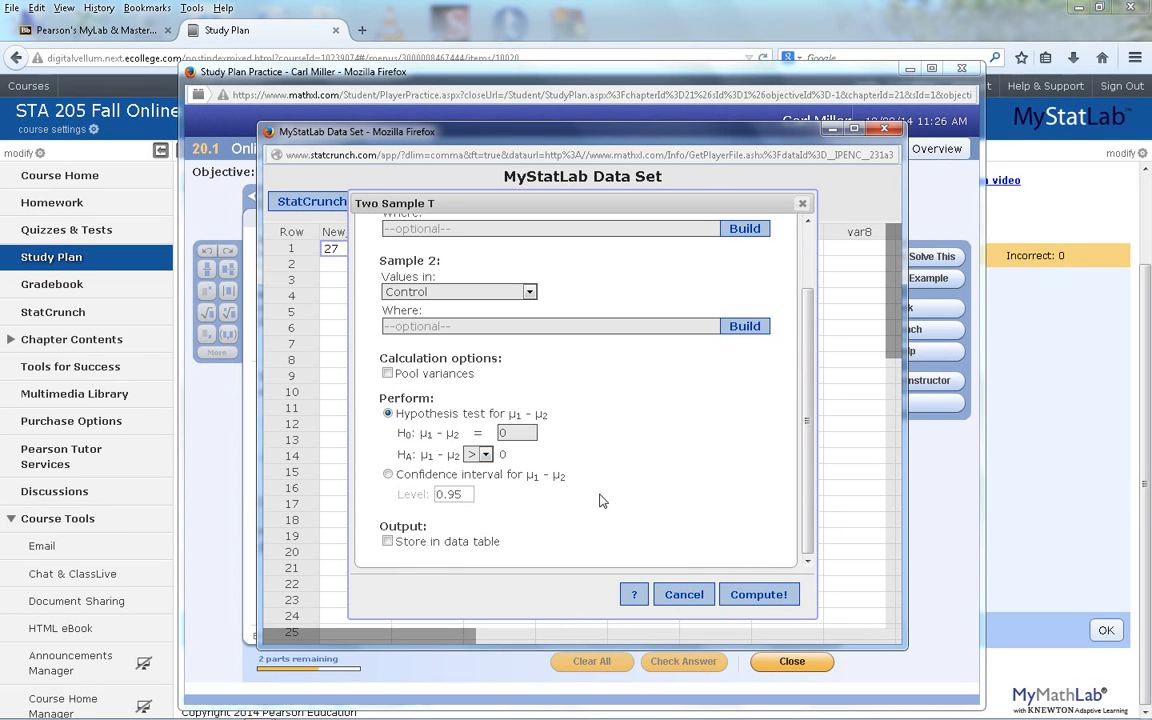
pyautogui.click(762, 595)
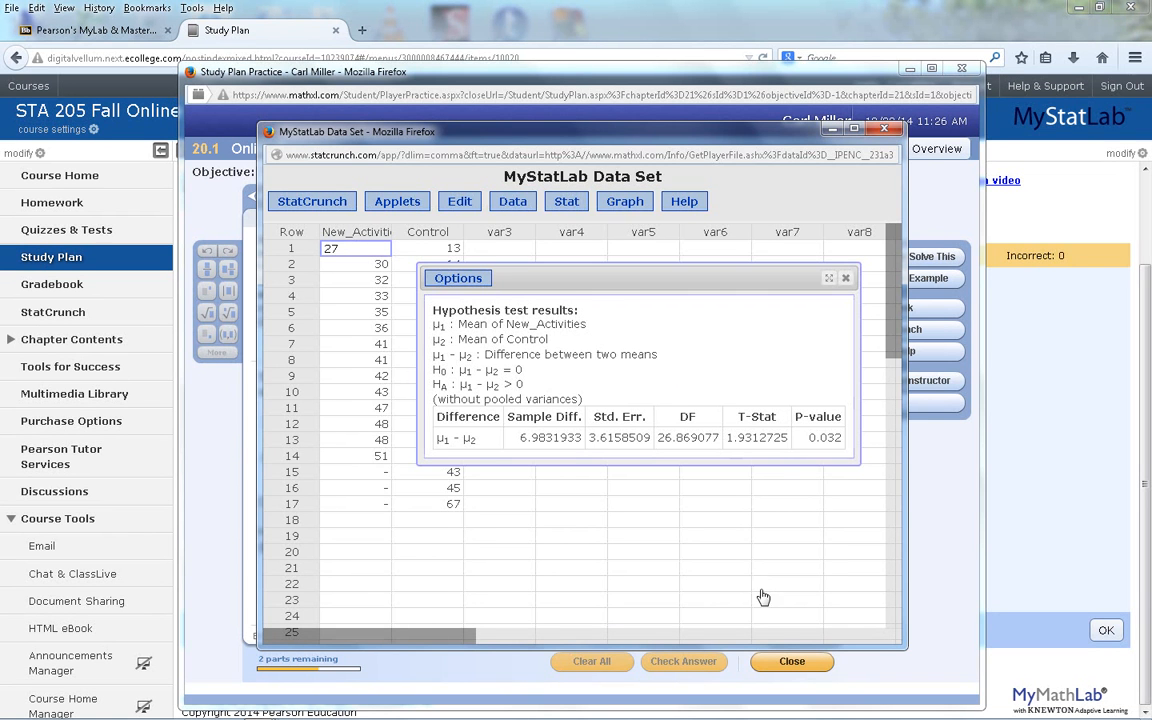
# - Move the StatCrunch window clear of the answer area and submit 1.931 as the t-statistic
pyautogui.moveTo(767, 141); pyautogui.dragTo(1009, 300)
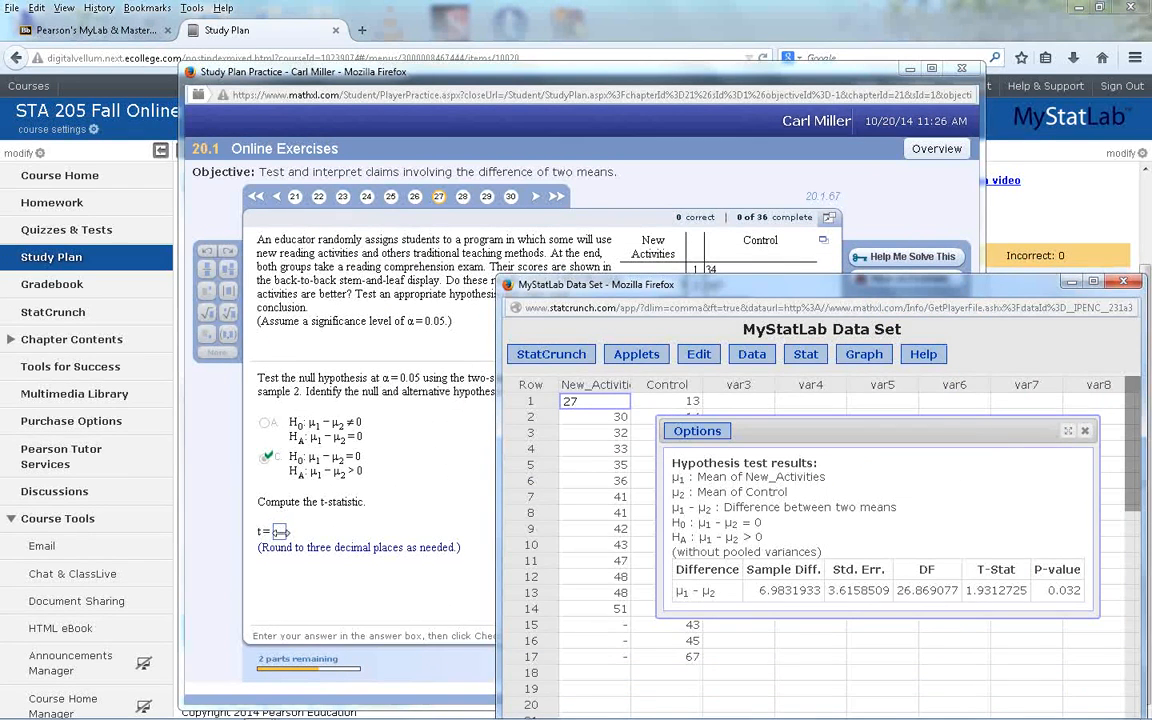
pyautogui.click(280, 533)
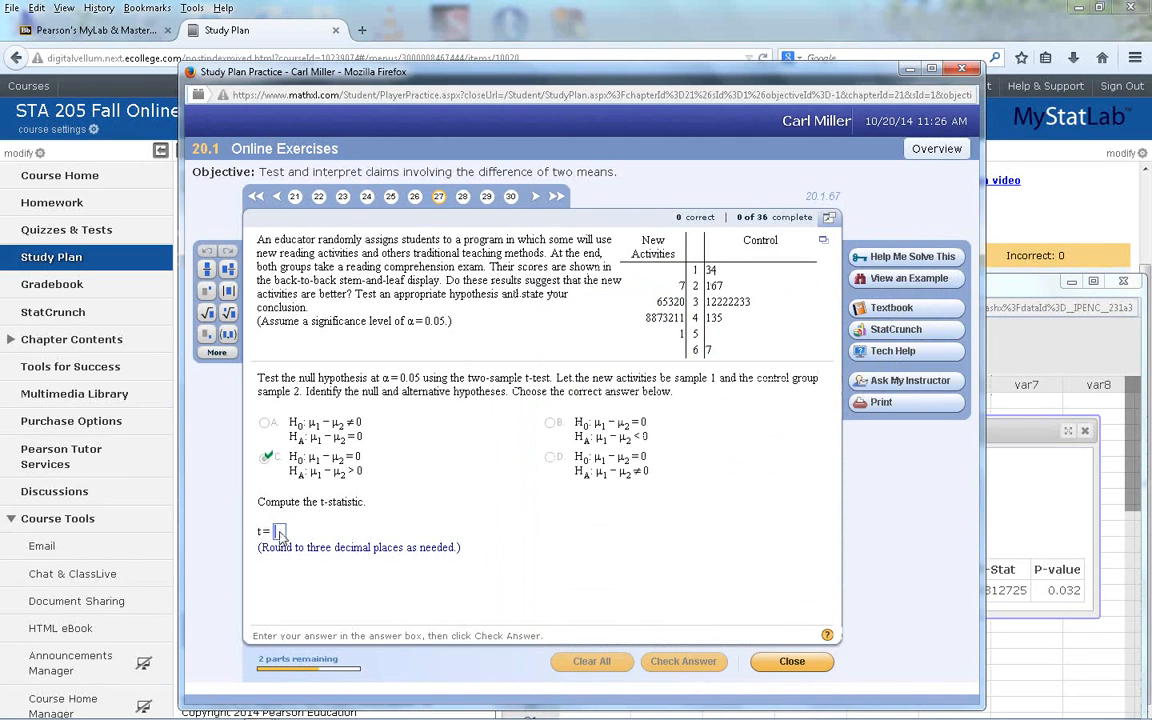
pyautogui.write('1.8131')
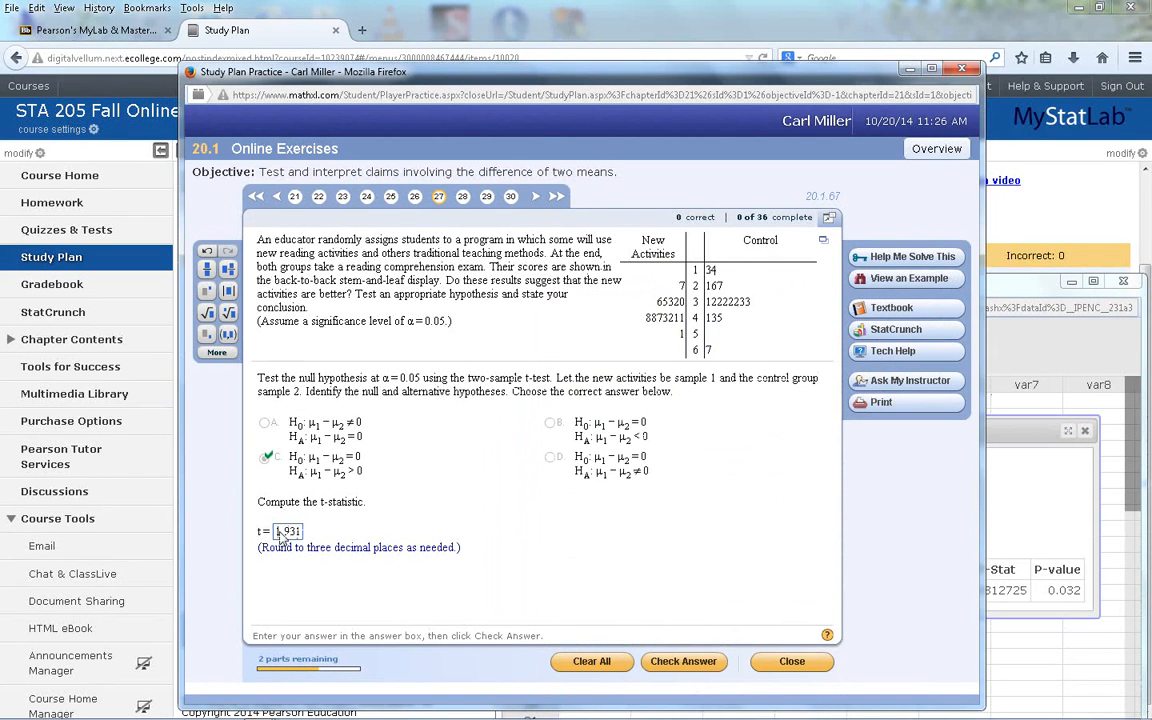
pyautogui.press('Return')
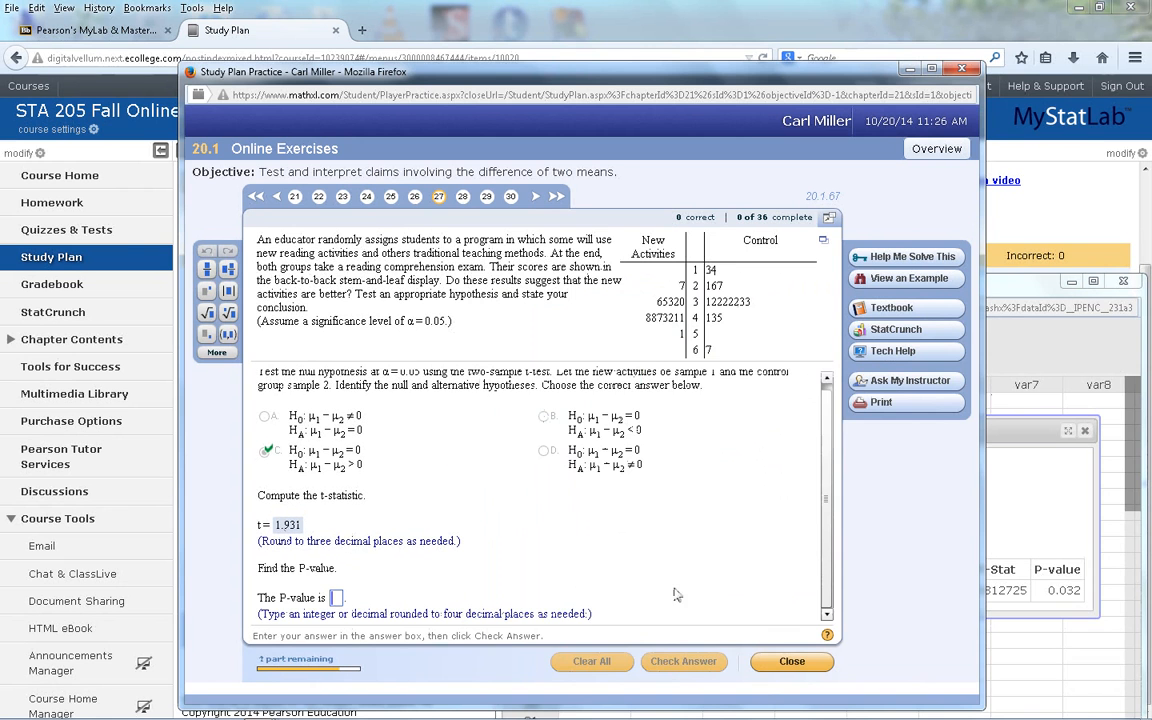
# - Submit 0.032 as the P-value and choose conclusion C: reject the null hypothesis, with sufficient evidence that the new activities are better
pyautogui.click(1040, 486)
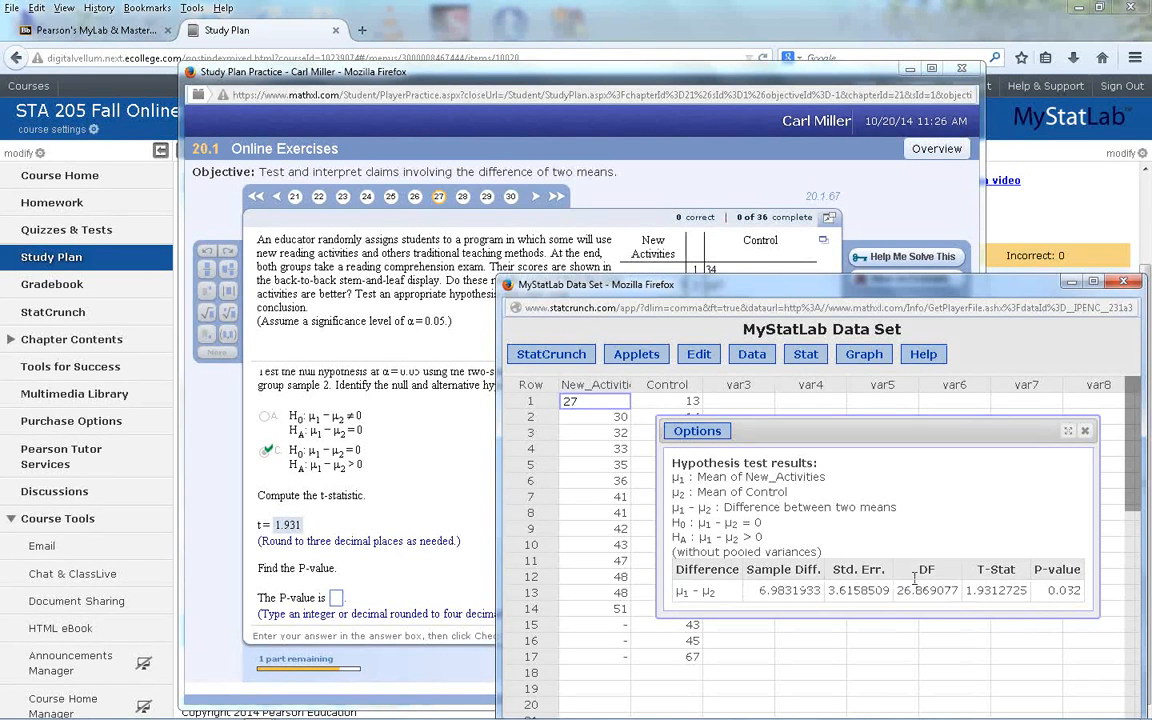
pyautogui.click(336, 597)
pyautogui.write('0.032')
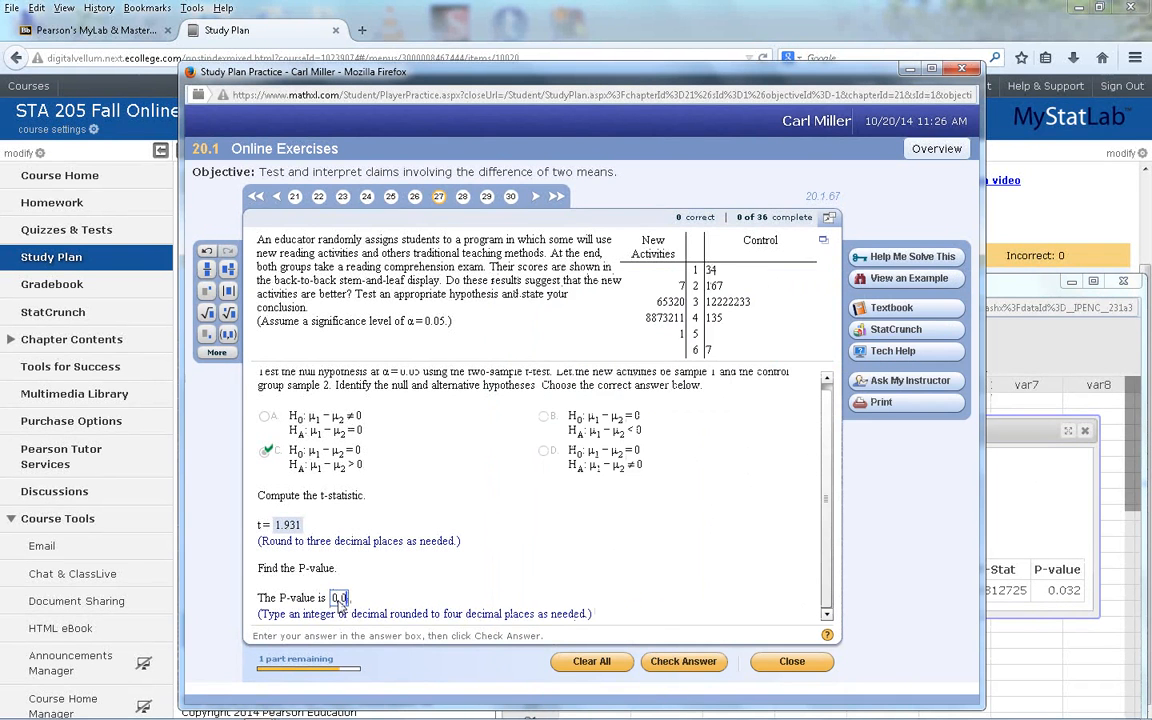
pyautogui.press('Return')
pyautogui.press('Return')
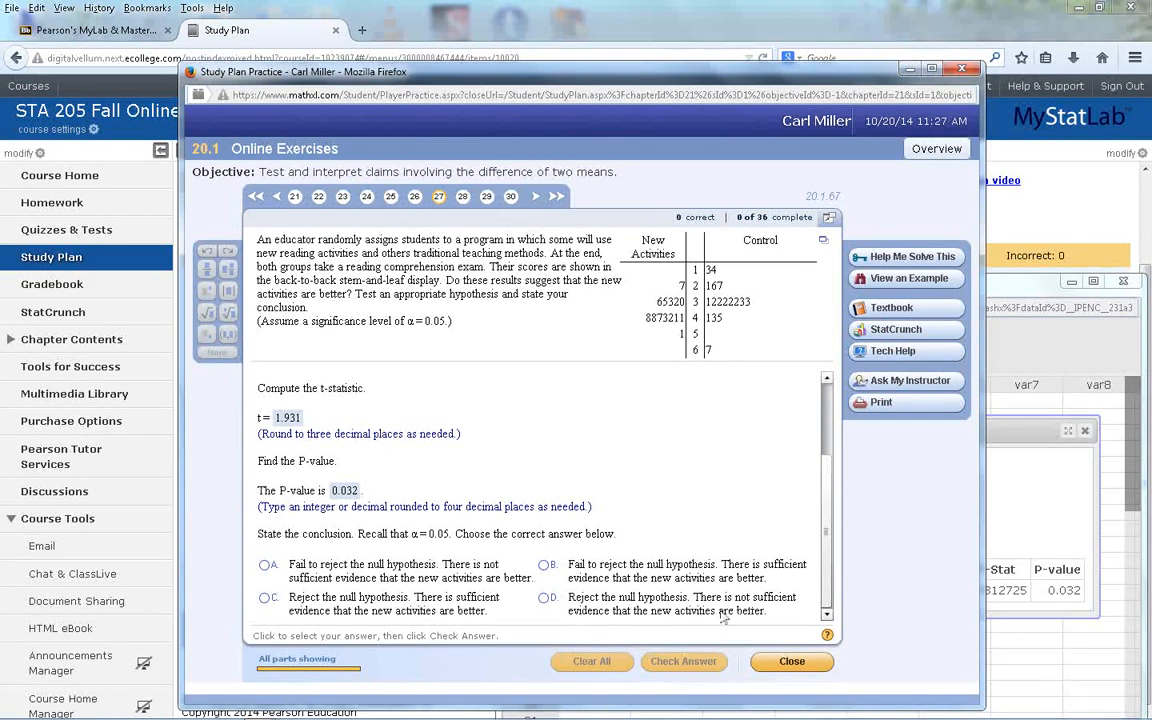
pyautogui.click(264, 597)
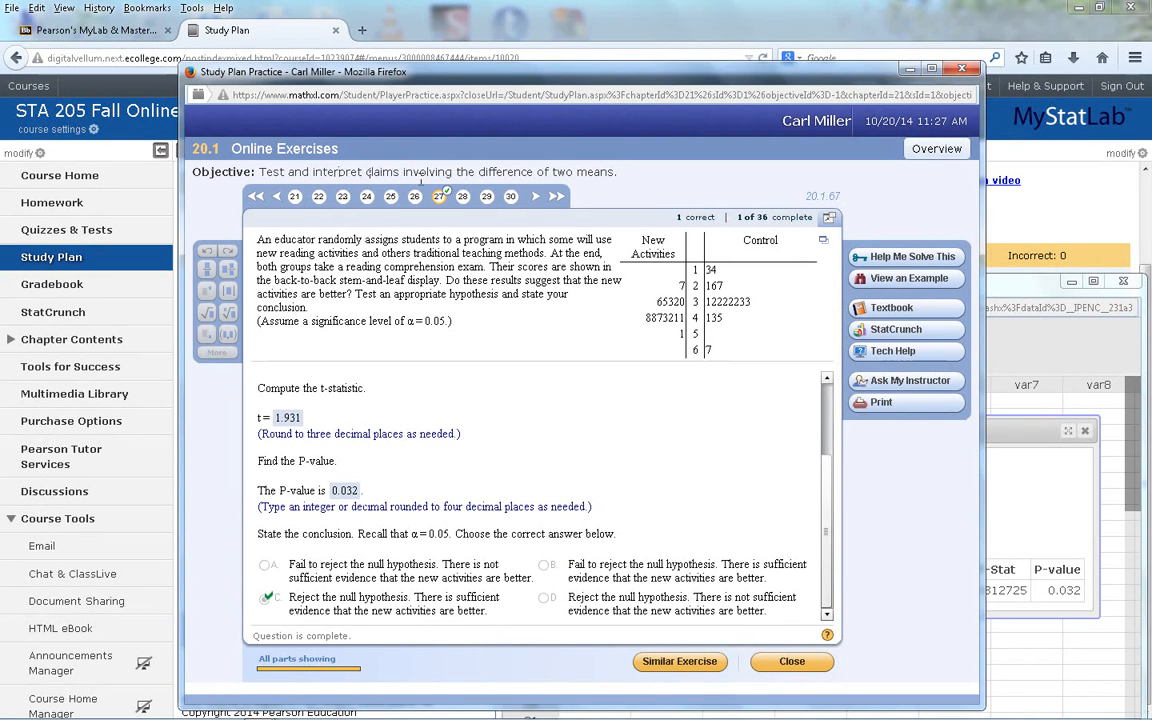
# - Return to the study plan's exercise list and open exercise 20.1.83
pyautogui.click(912, 70)
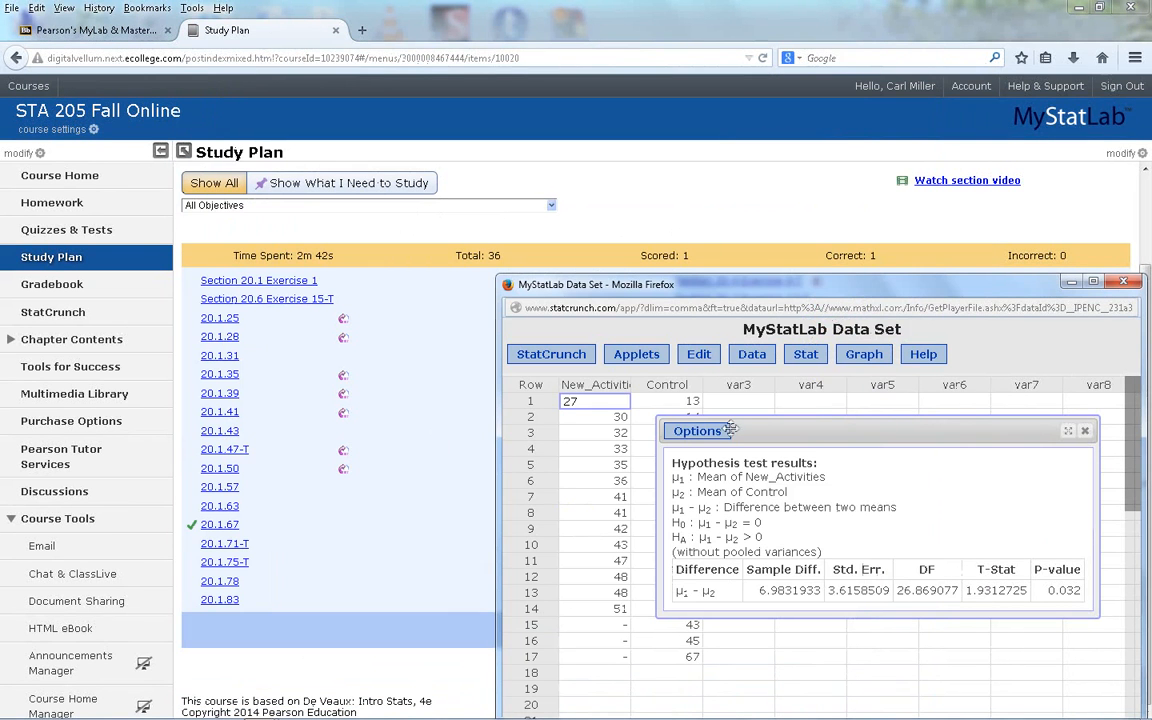
pyautogui.click(308, 474)
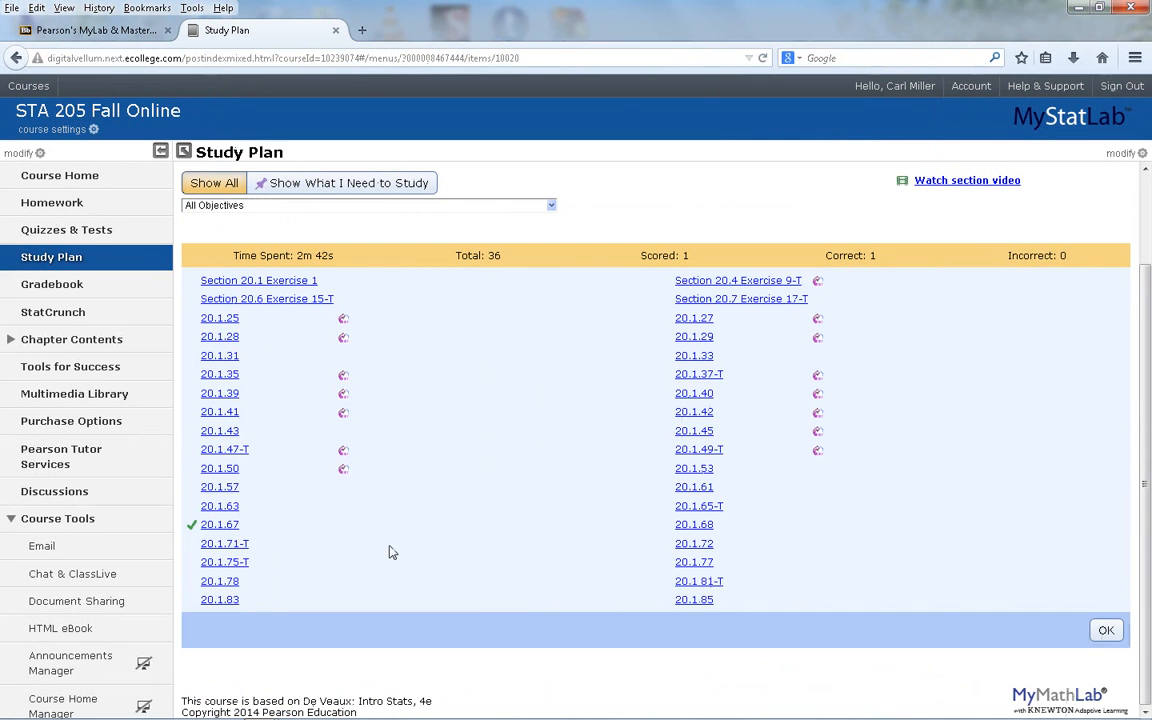
pyautogui.click(230, 603)
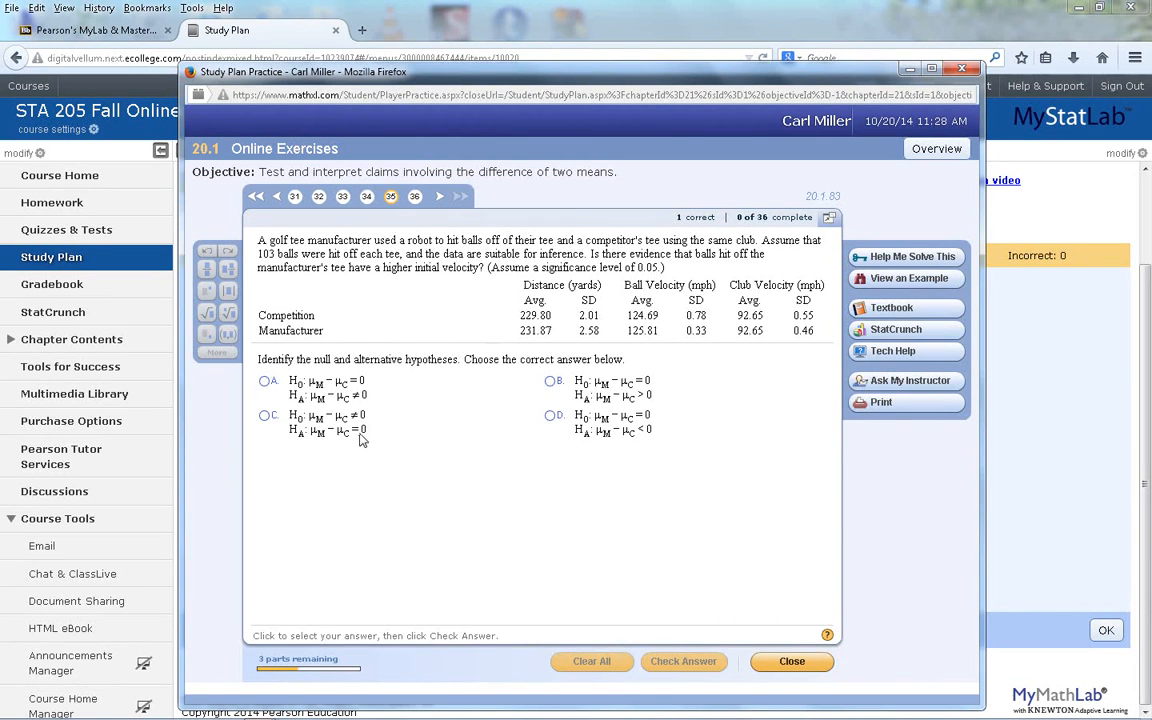
# - Answer the golf tee hypotheses question with choice B, H0: μM − μC = 0 and HA: μM − μC > 0, and check it
pyautogui.click(550, 383)
pyautogui.press('Return')
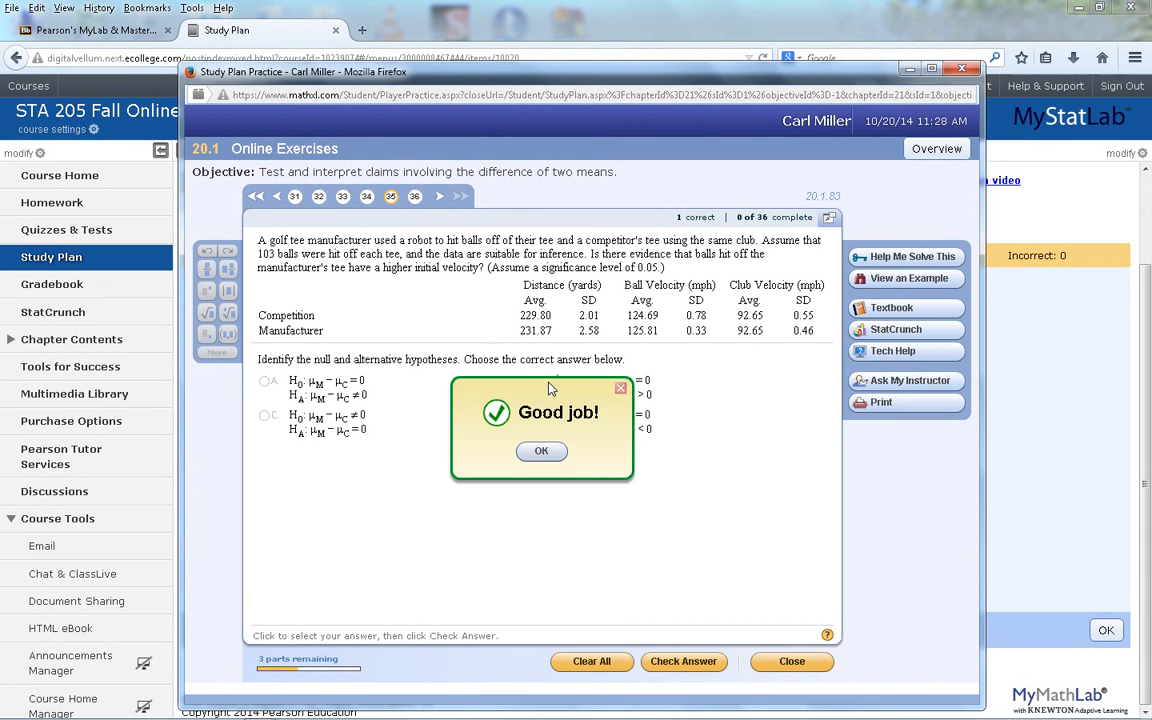
pyautogui.press('Return')
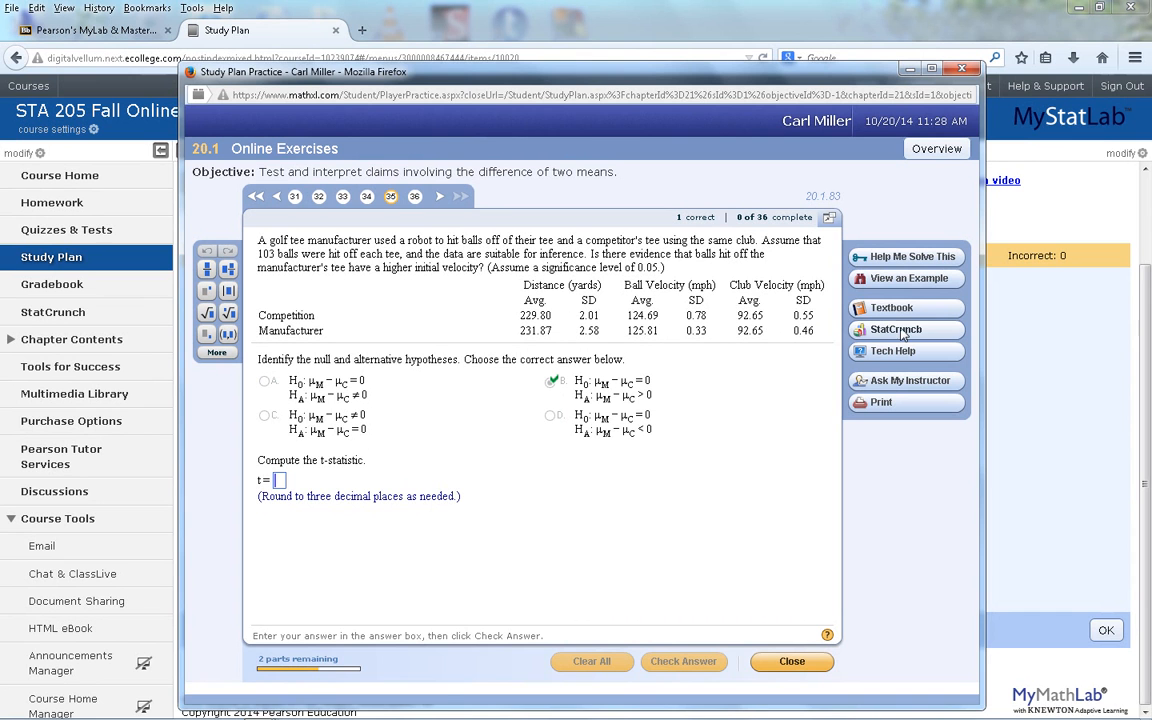
# - Switch to the StatCrunch data set window and close the previous hypothesis test results
pyautogui.moveTo(631, 717)
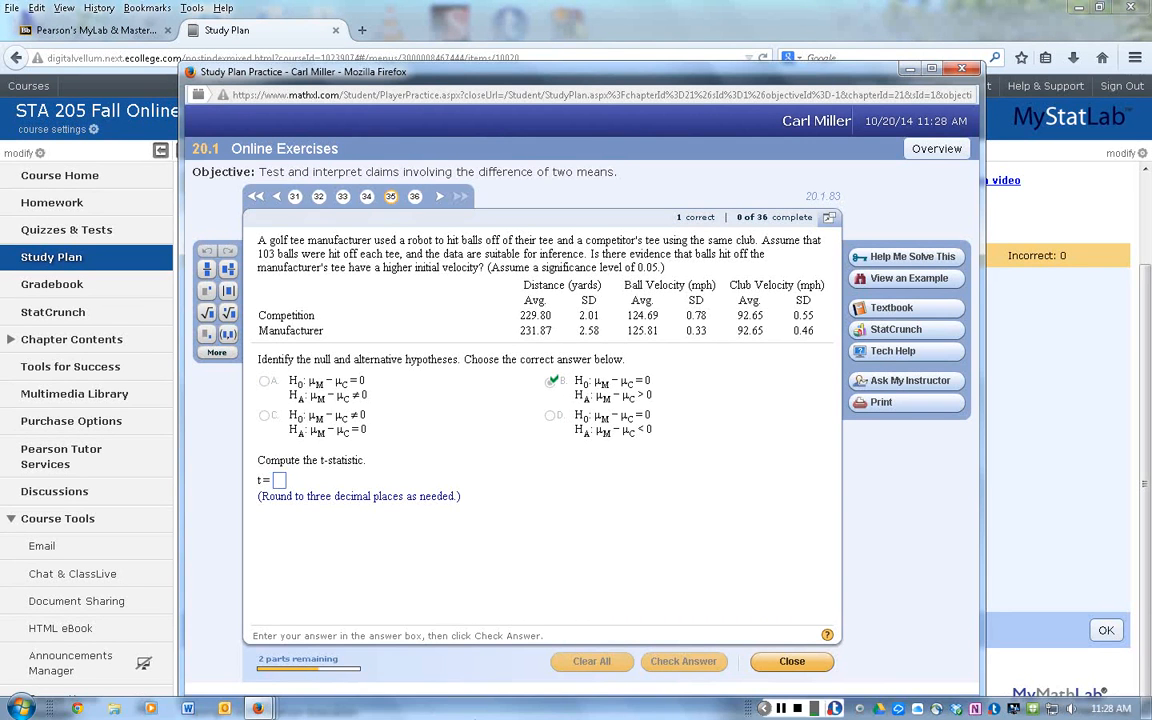
pyautogui.moveTo(258, 706)
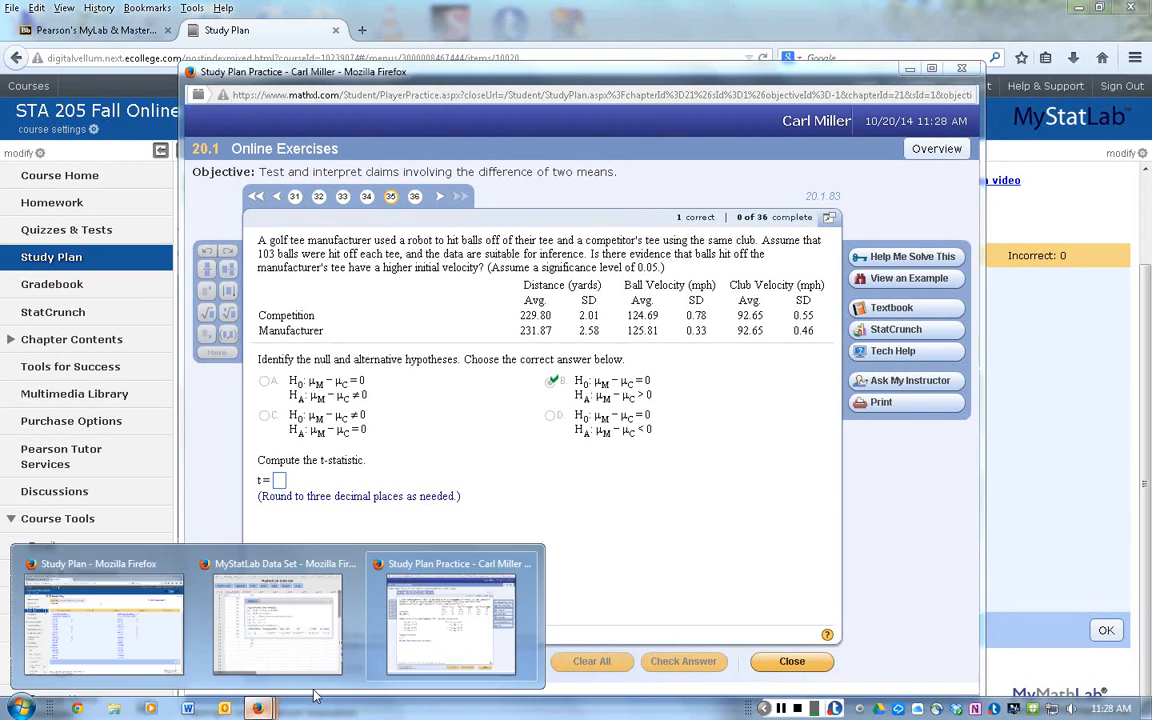
pyautogui.click(404, 584)
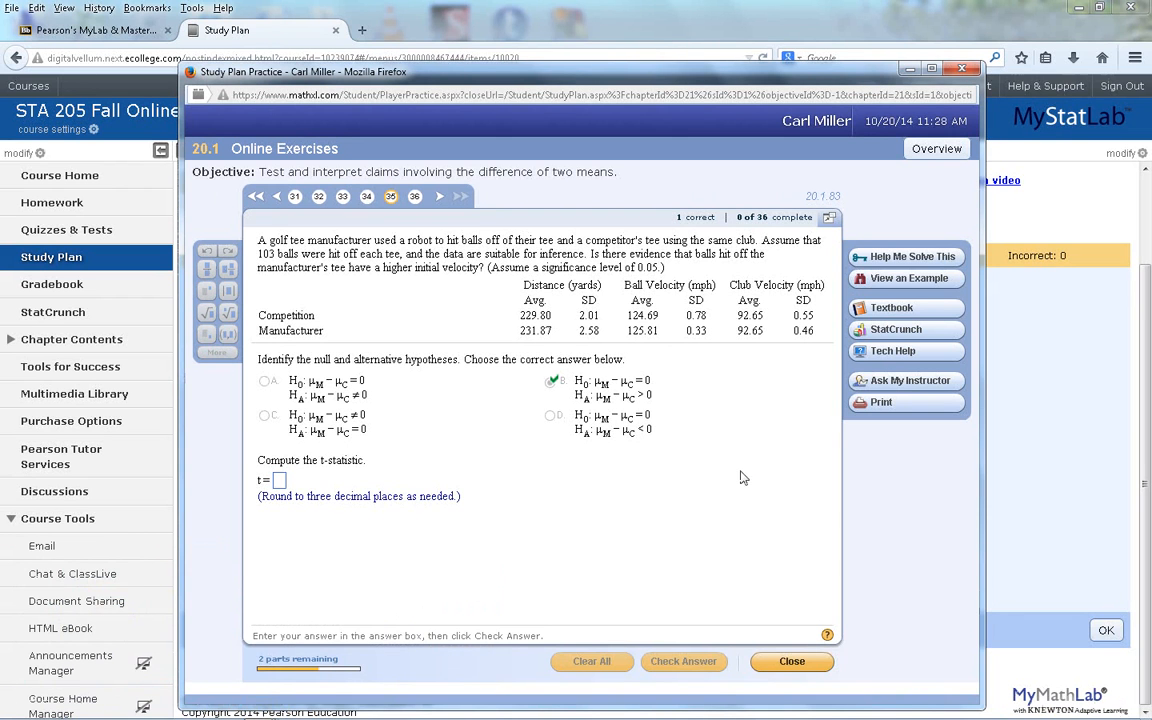
pyautogui.click(260, 707)
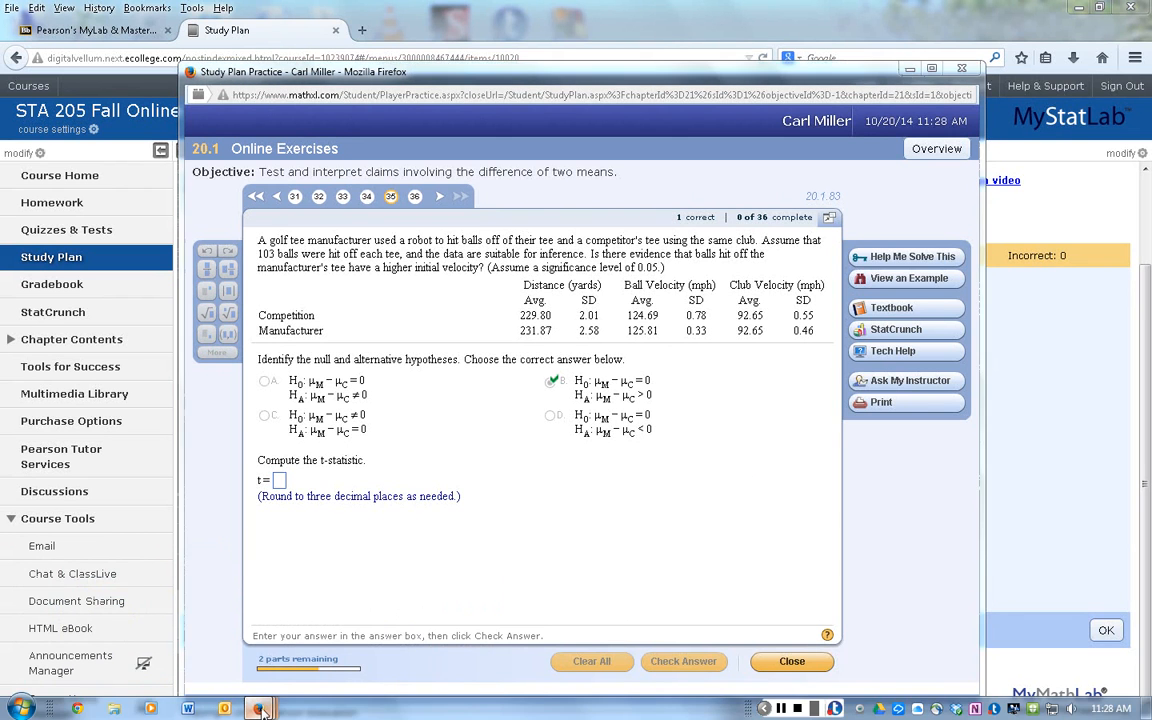
pyautogui.click(290, 632)
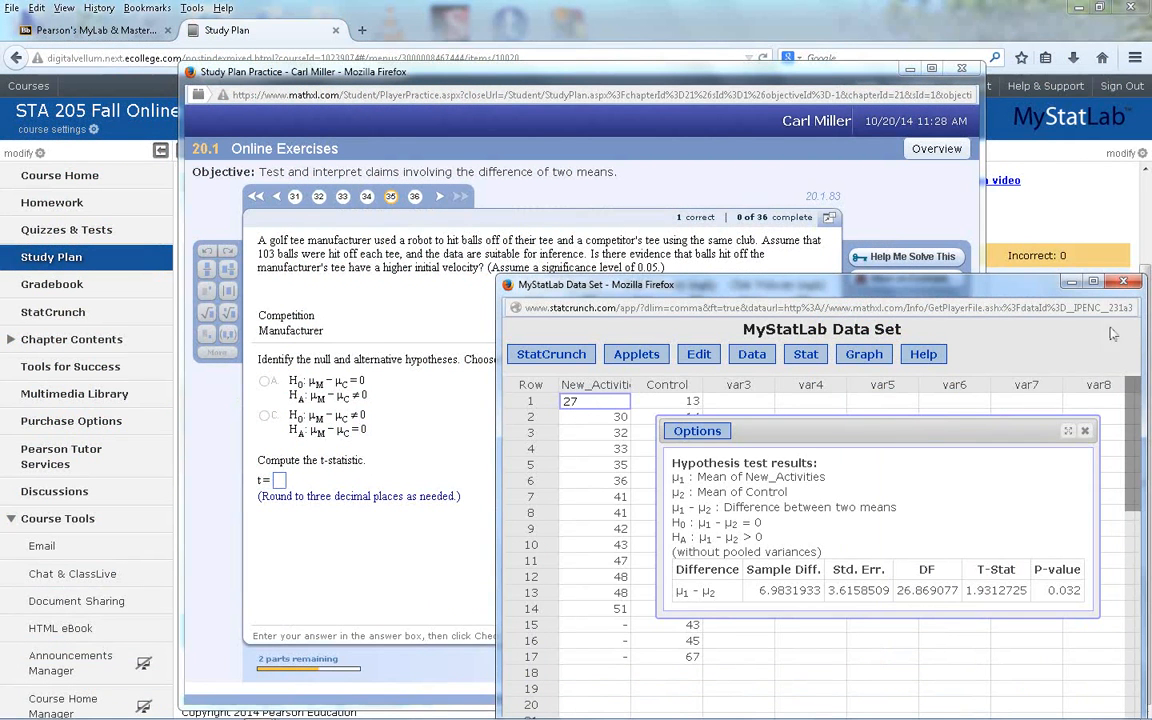
pyautogui.click(1085, 431)
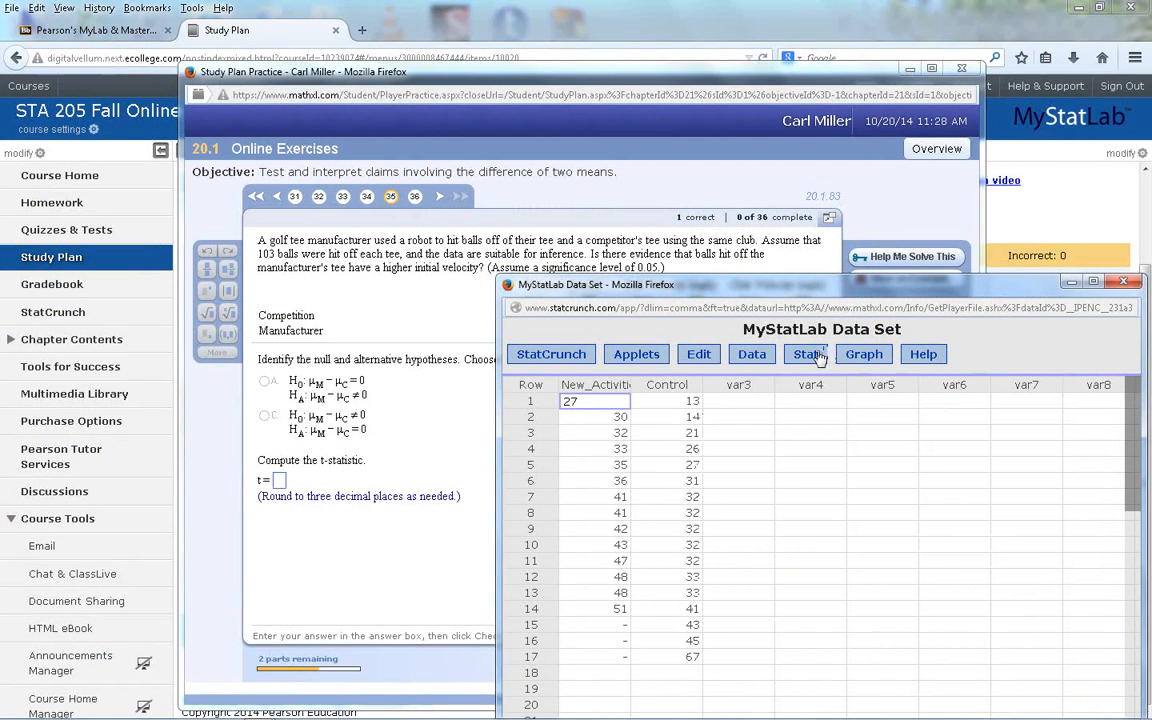
# - Open a two-sample T test with summary data and move the StatCrunch window clear of the exercise's data table
pyautogui.click(805, 354)
pyautogui.moveTo(818, 442)
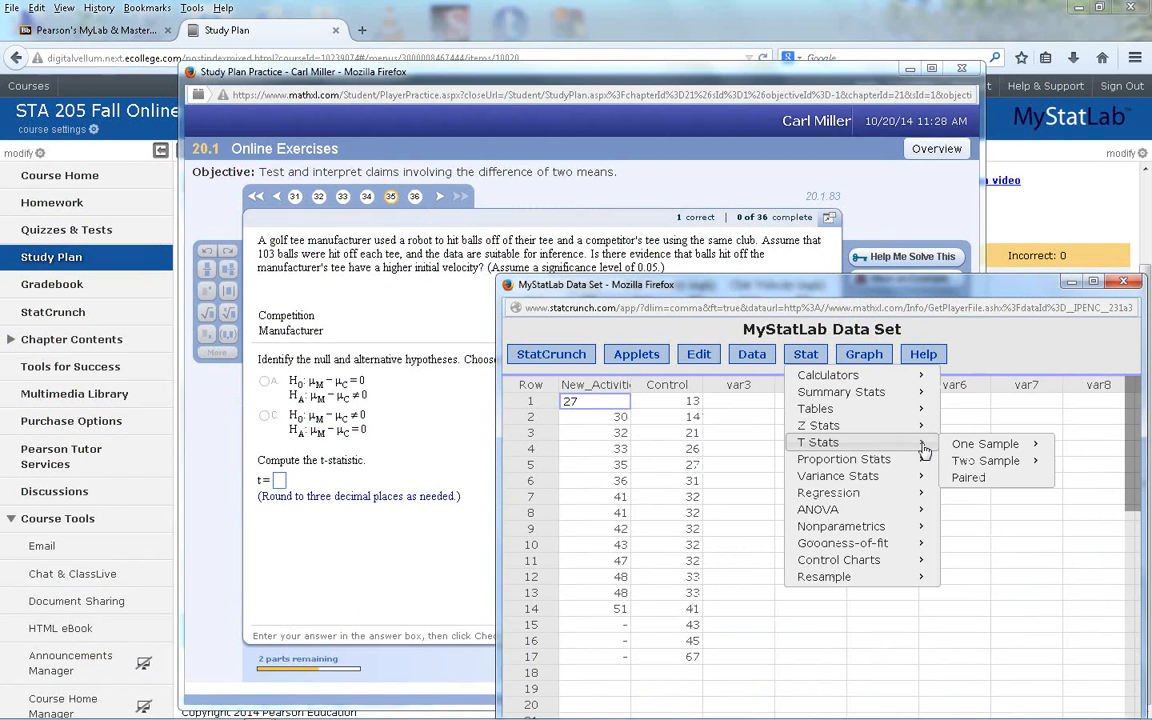
pyautogui.moveTo(973, 464)
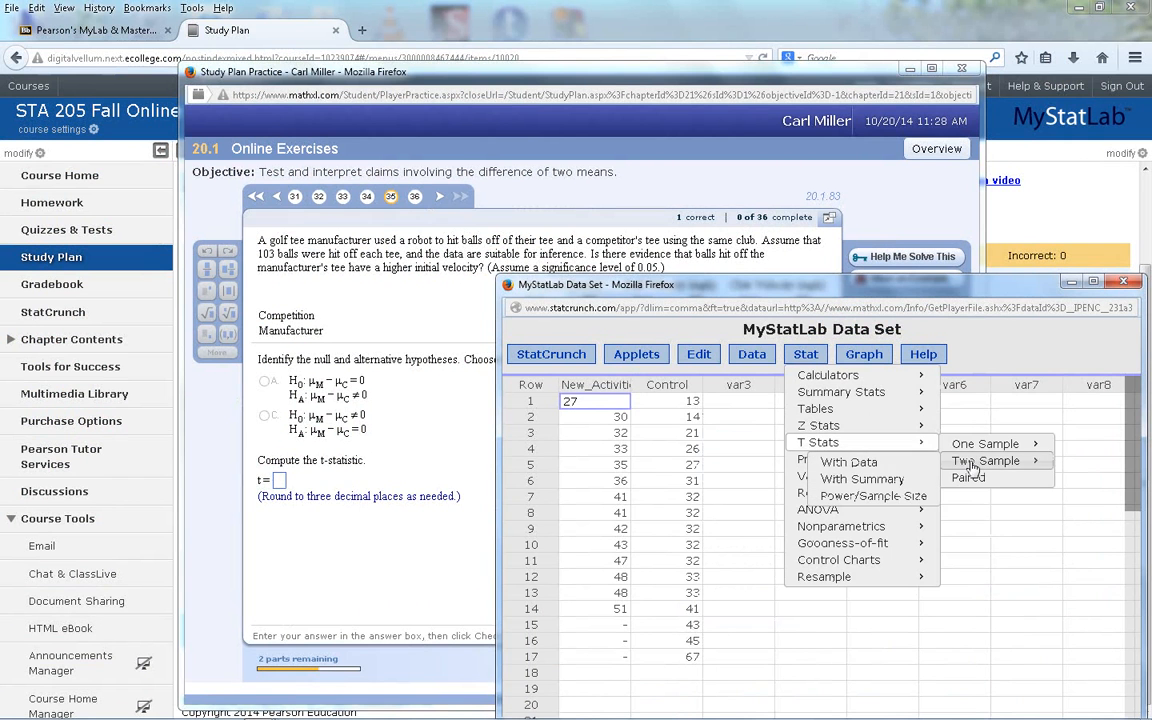
pyautogui.click(880, 482)
pyautogui.moveTo(853, 291); pyautogui.dragTo(823, 351)
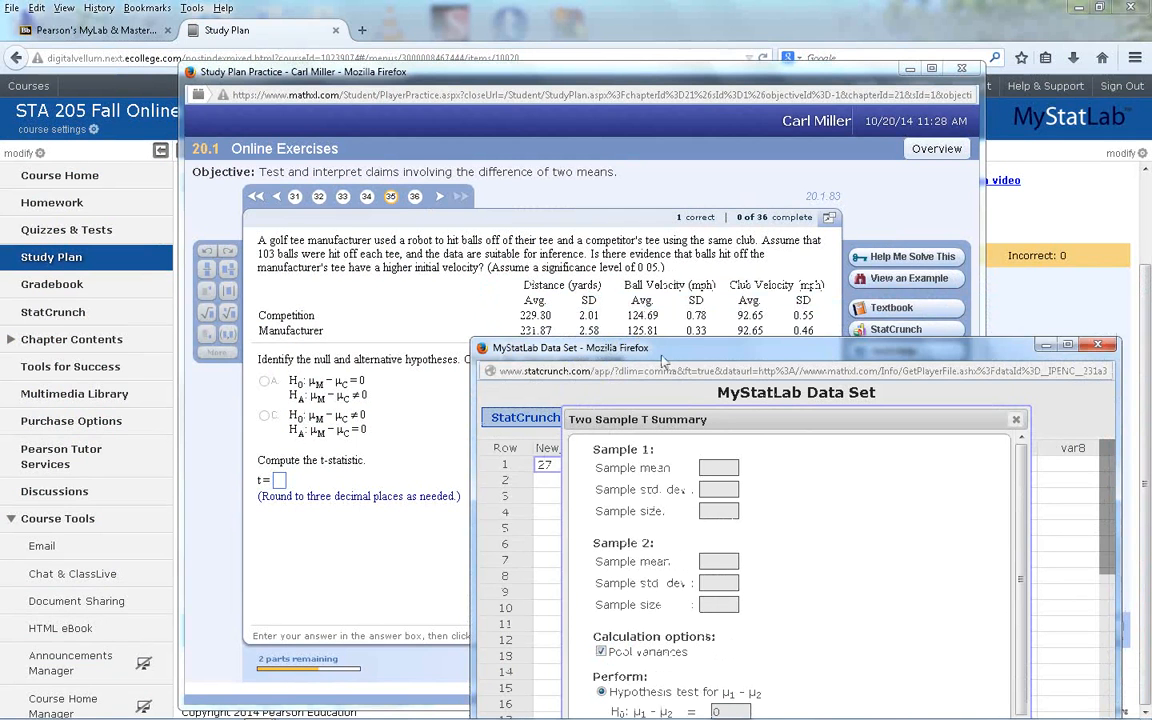
# - Enter the manufacturer's distance data as Sample 1: mean 231.87, standard deviation 2.58, sample size 103
pyautogui.click(721, 467)
pyautogui.write('231.87')
pyautogui.click(726, 490)
pyautogui.write('2.58')
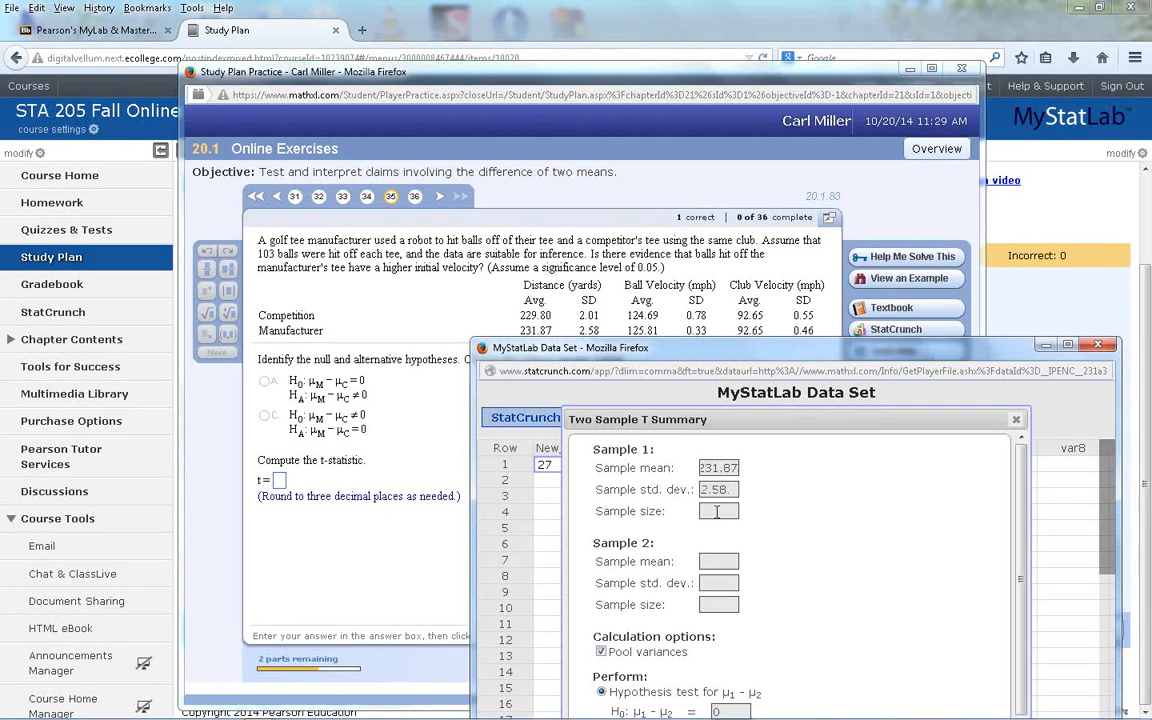
pyautogui.click(720, 510)
pyautogui.write('10')
pyautogui.write('3')
# - Enter the competition's distance data as Sample 2: mean 229.8, standard deviation 2.01, sample size 103
pyautogui.write('229.')
pyautogui.write('8')
pyautogui.click(723, 582)
pyautogui.write('2.')
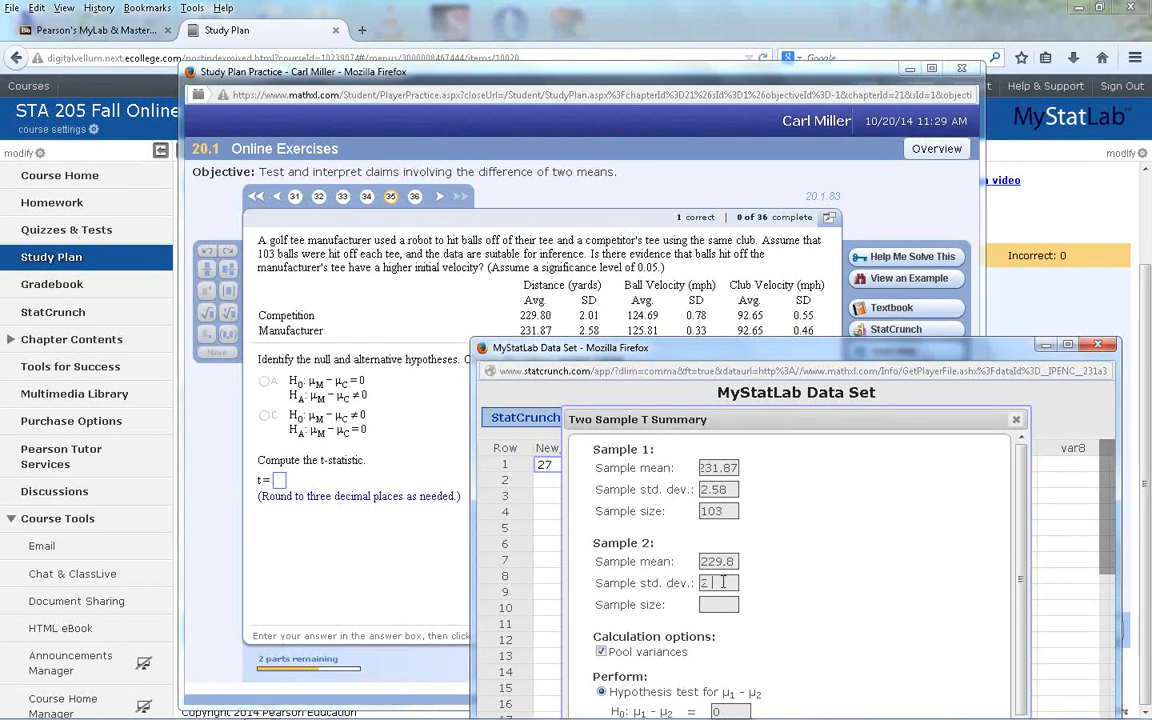
pyautogui.write('01')
pyautogui.click(724, 606)
pyautogui.write('103')
# - Set the alternative hypothesis to μ1 − μ2 > 0 and compute the test
pyautogui.moveTo(812, 355); pyautogui.dragTo(820, 192)
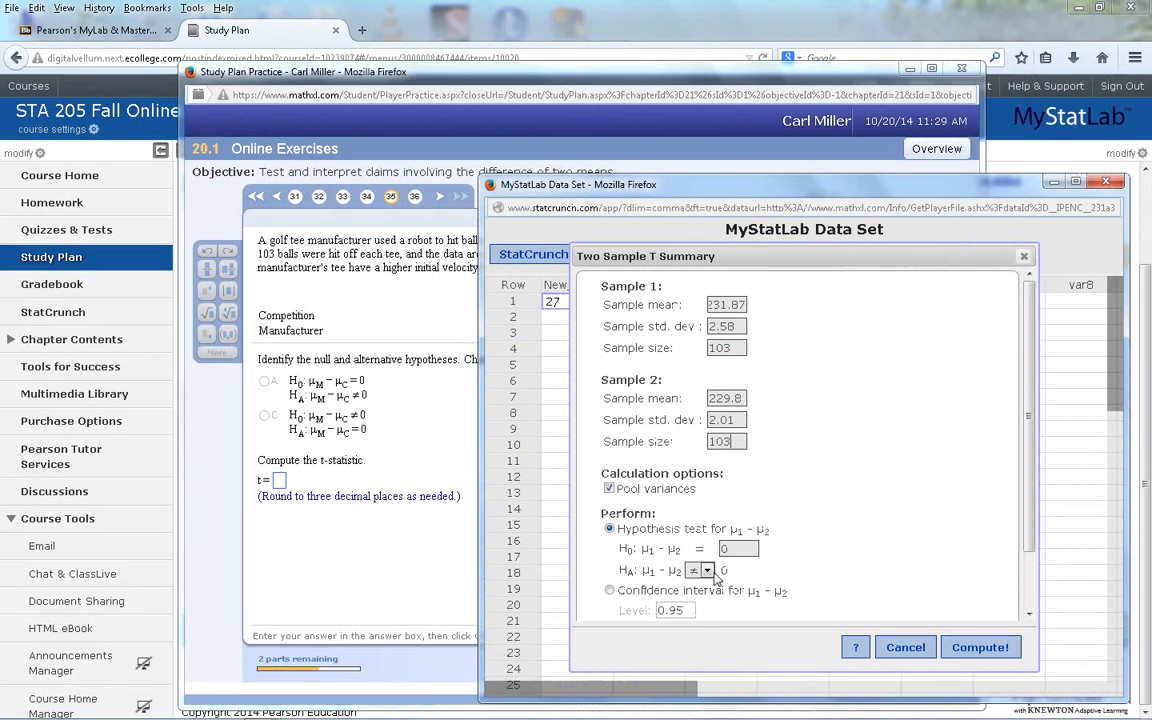
pyautogui.click(702, 570)
pyautogui.click(699, 612)
pyautogui.click(968, 649)
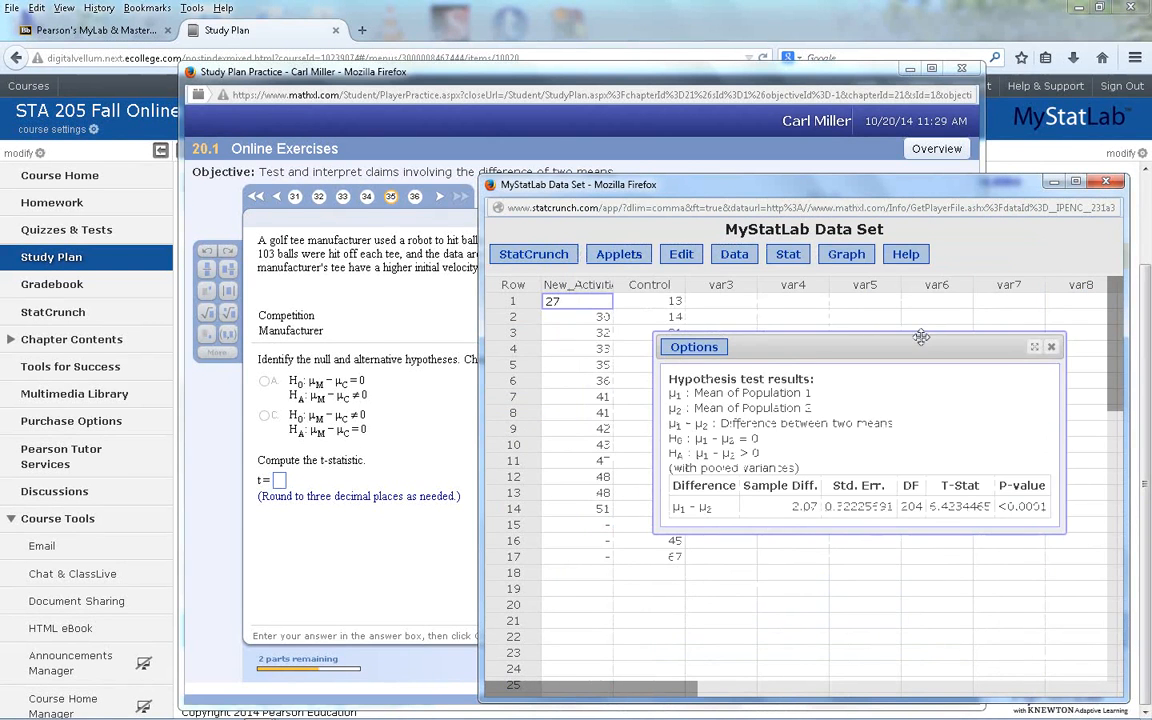
# - Move the StatCrunch window clear of the answer area and try submitting 6.423 as the t-statistic
pyautogui.moveTo(921, 337); pyautogui.dragTo(856, 379)
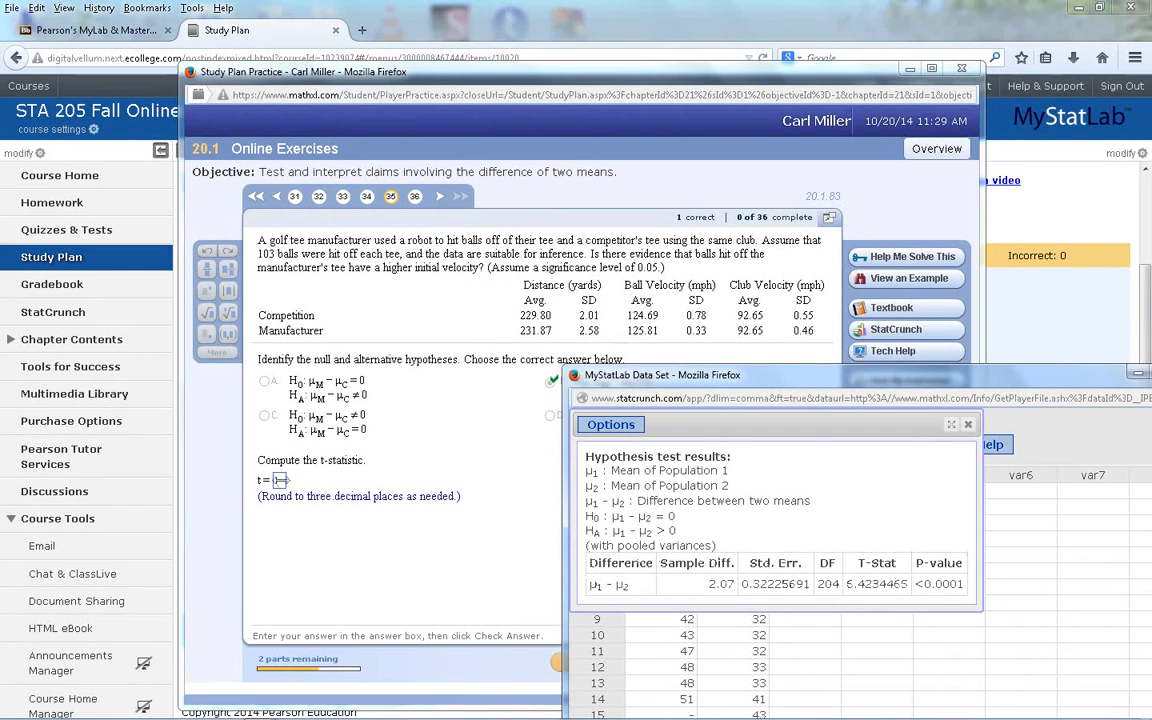
pyautogui.click(280, 481)
pyautogui.write('6')
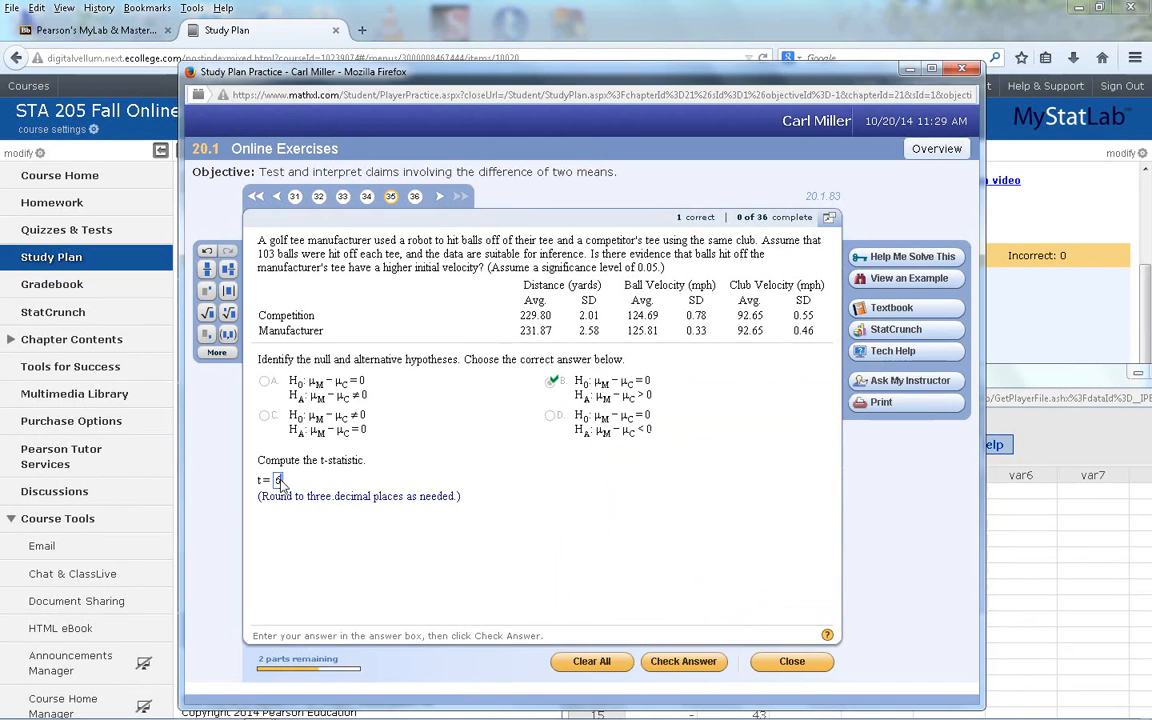
pyautogui.write('.423')
pyautogui.press('Return')
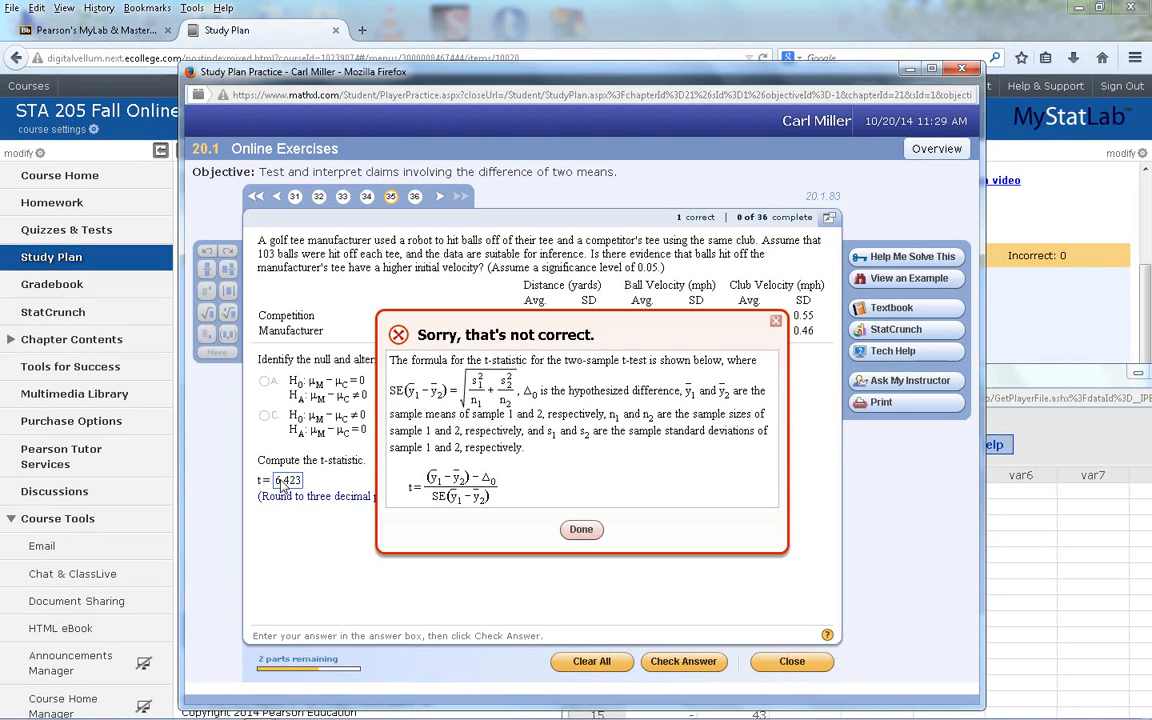
pyautogui.click(582, 530)
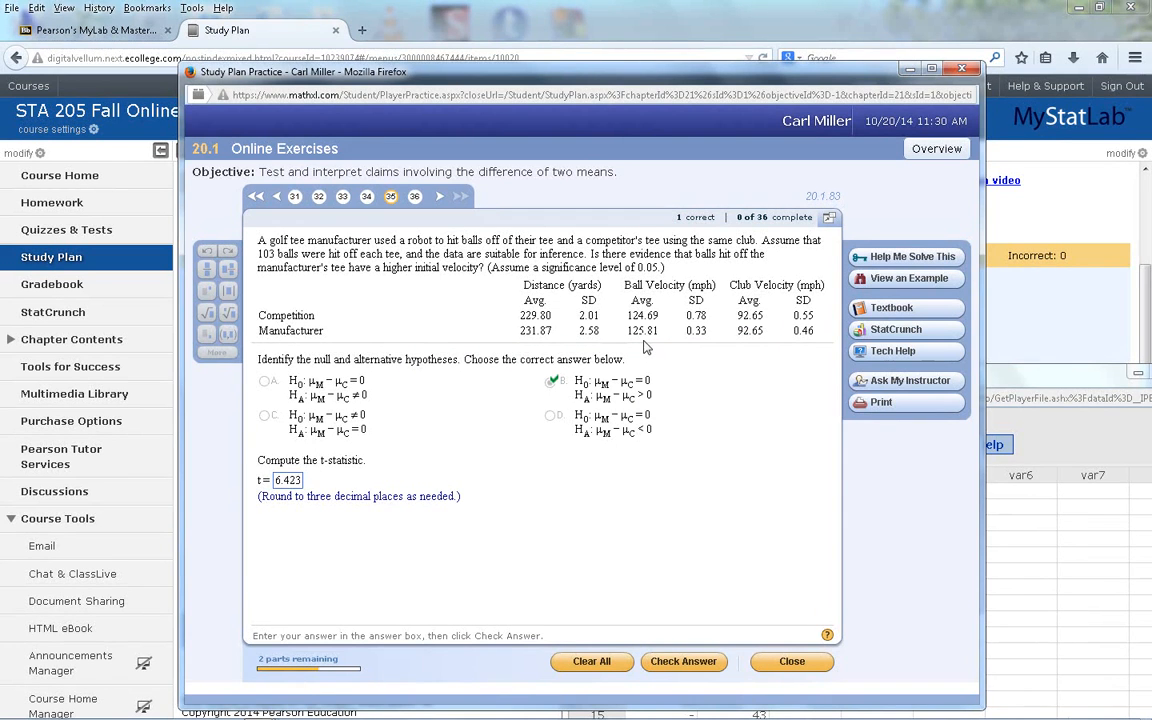
# - Recheck the StatCrunch test results and try submitting −6.423 as the t-statistic
pyautogui.click(1061, 605)
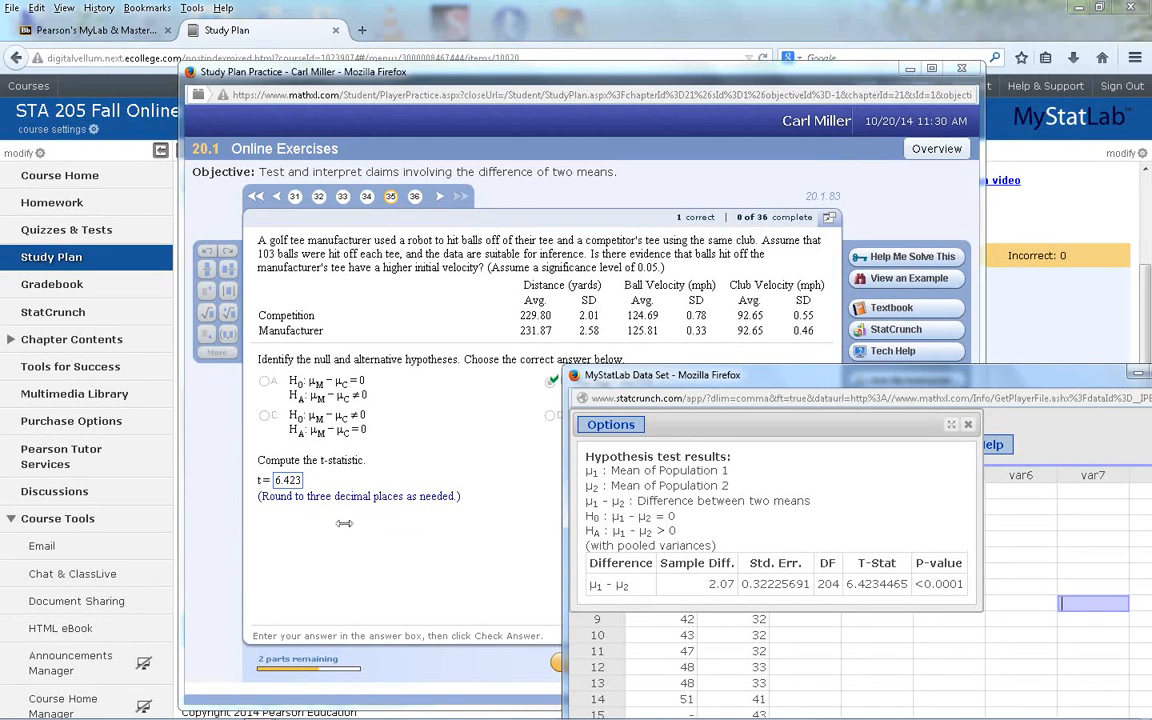
pyautogui.click(296, 485)
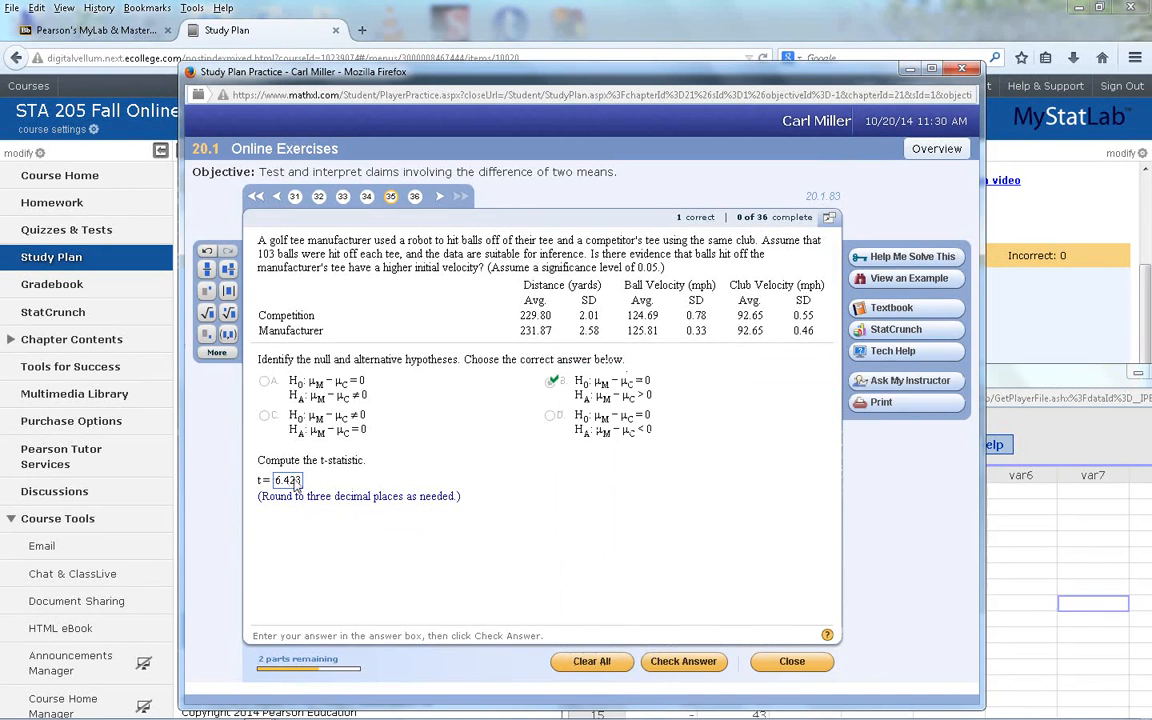
pyautogui.press('Return')
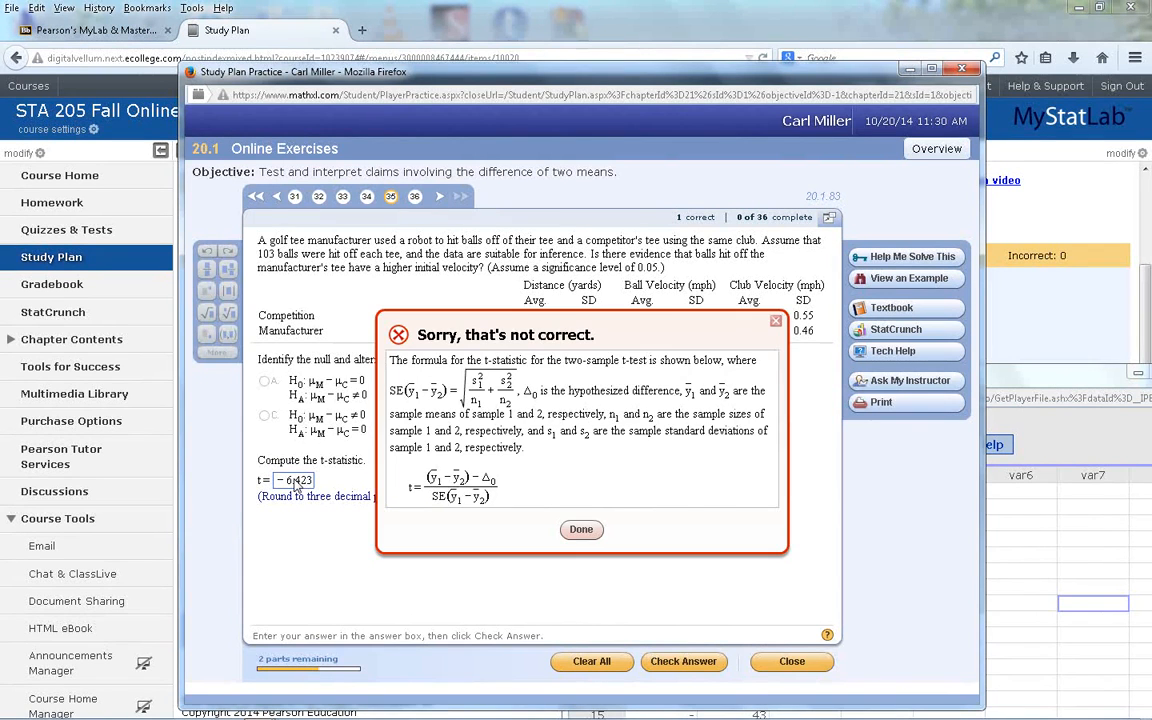
pyautogui.press('Return')
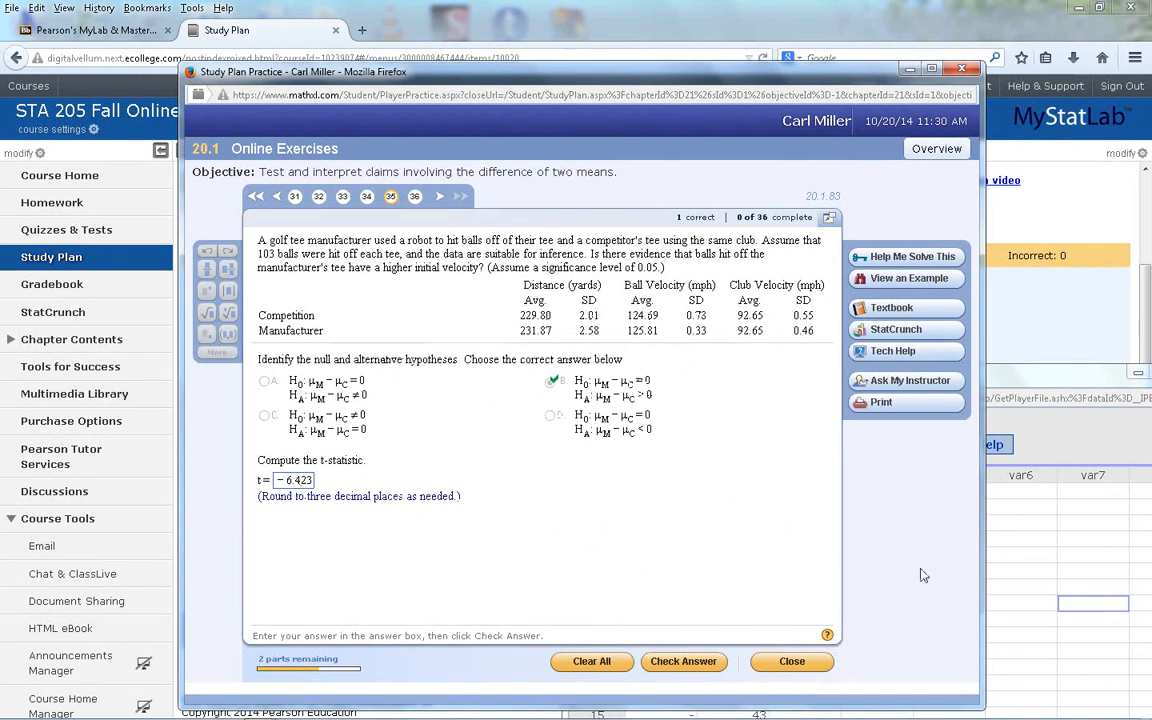
# - Edit the two-sample T test so that variances are not pooled, and recompute it
pyautogui.click(1006, 573)
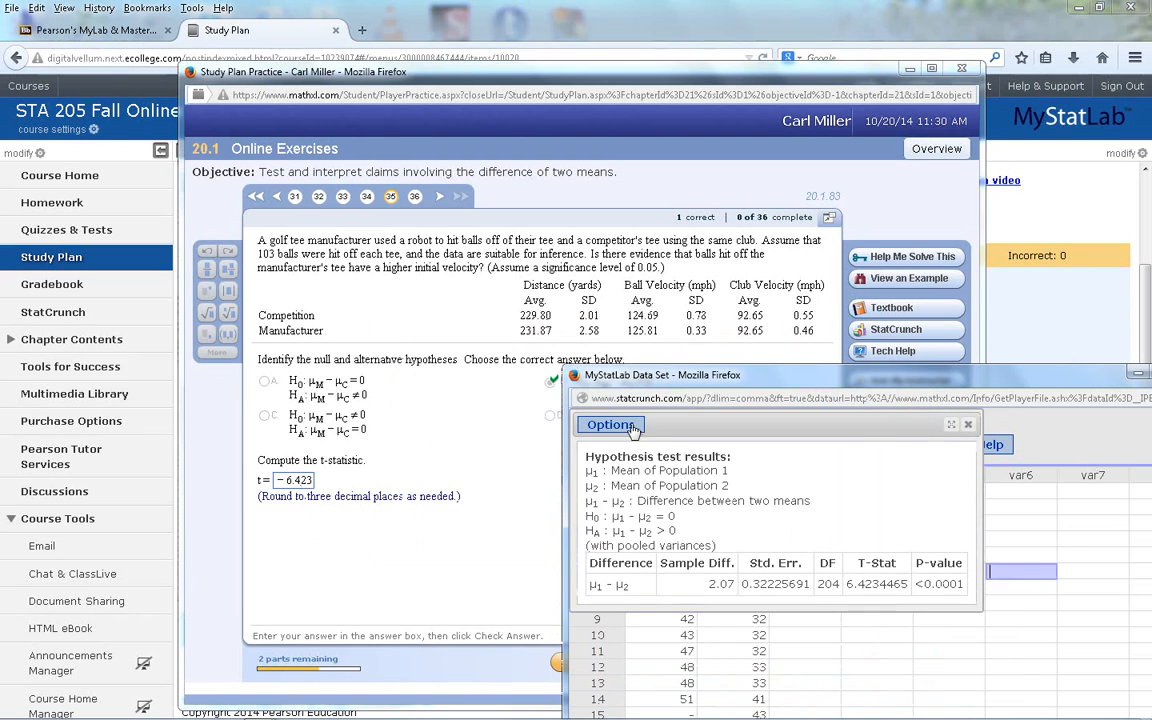
pyautogui.click(611, 425)
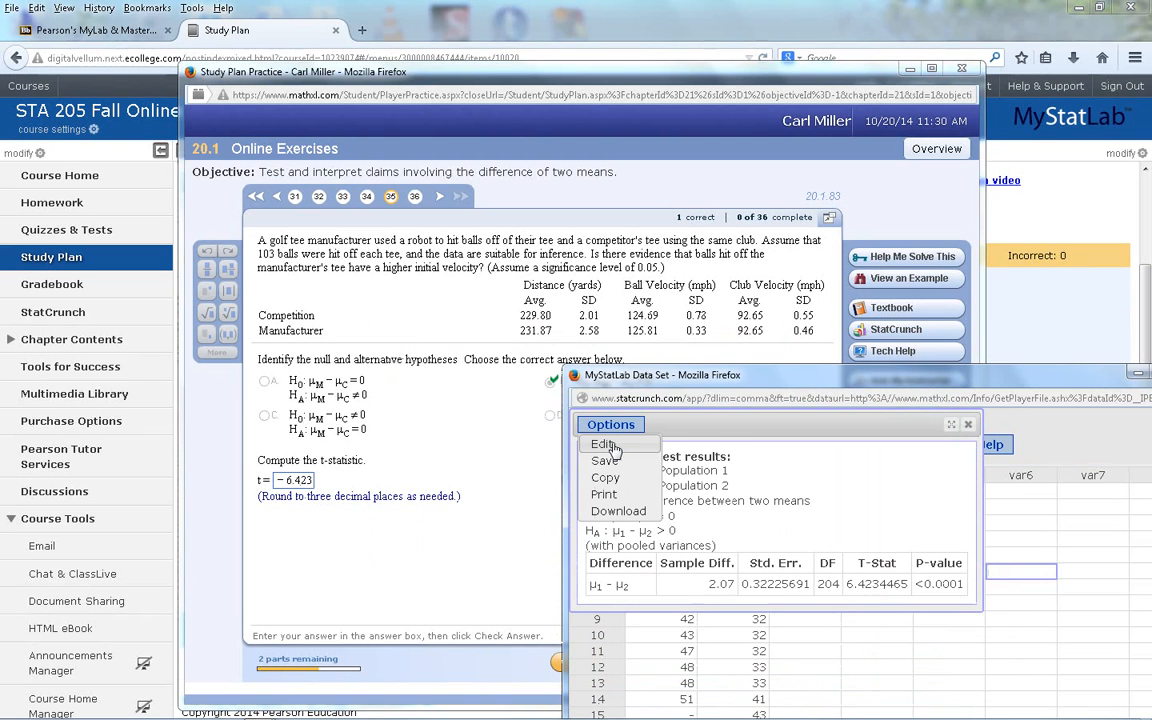
pyautogui.click(612, 447)
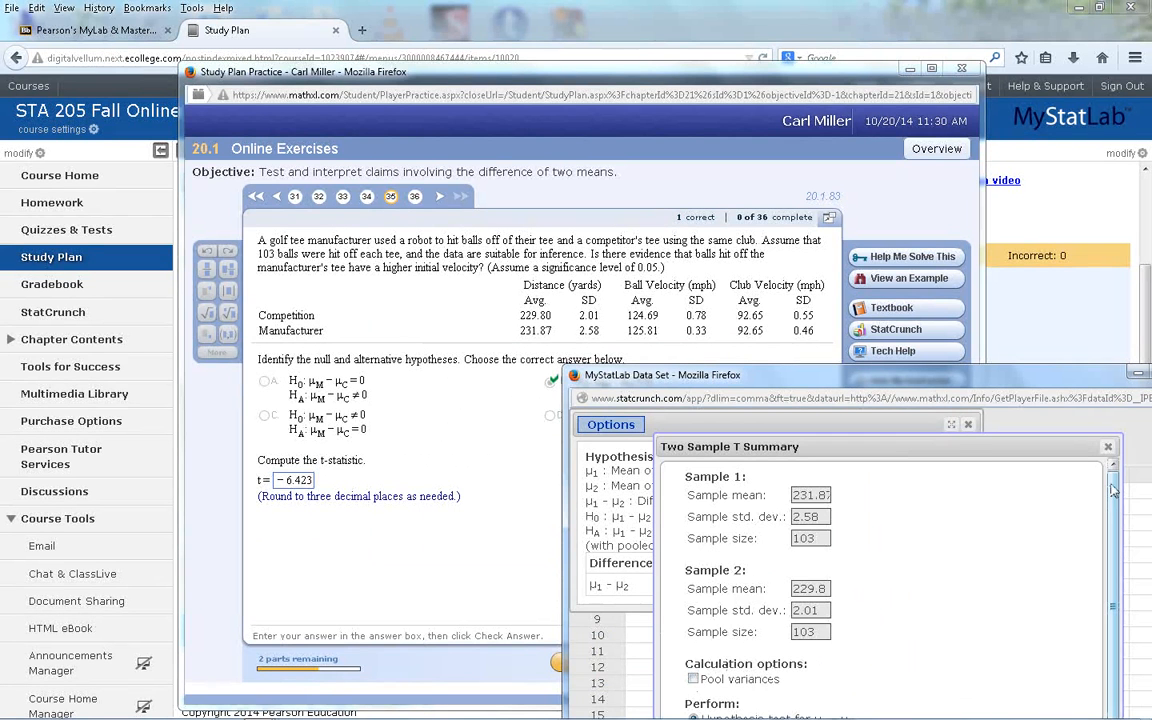
pyautogui.click(1108, 448)
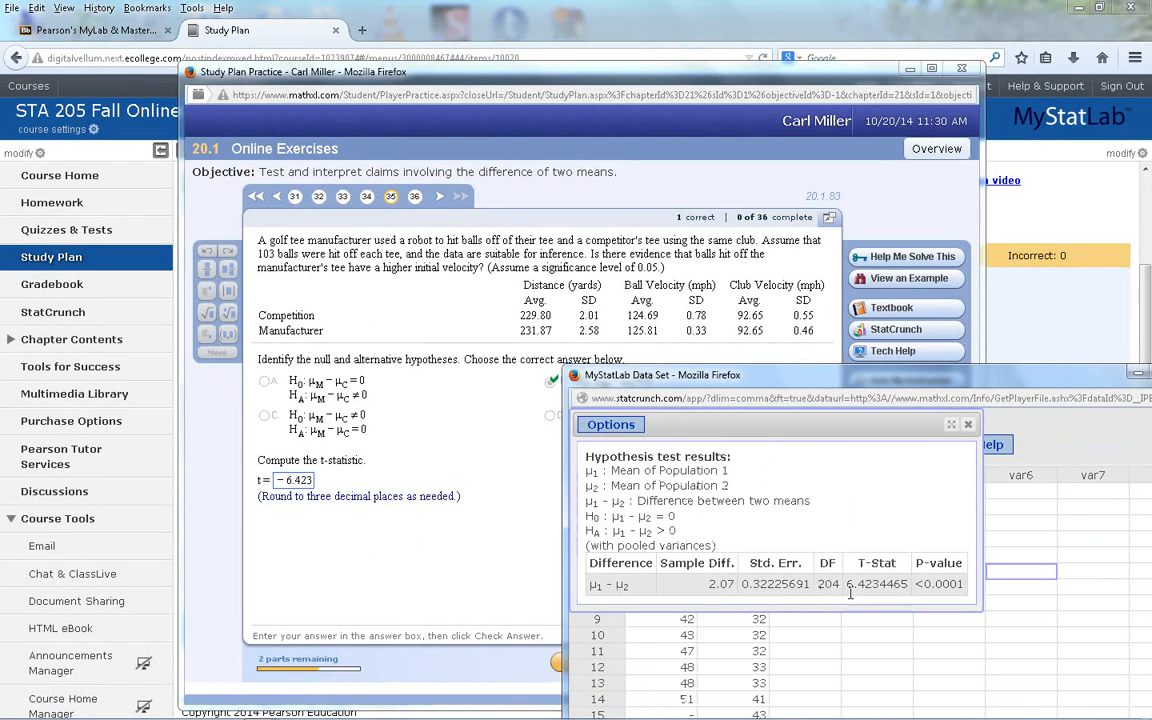
pyautogui.click(614, 425)
pyautogui.click(600, 446)
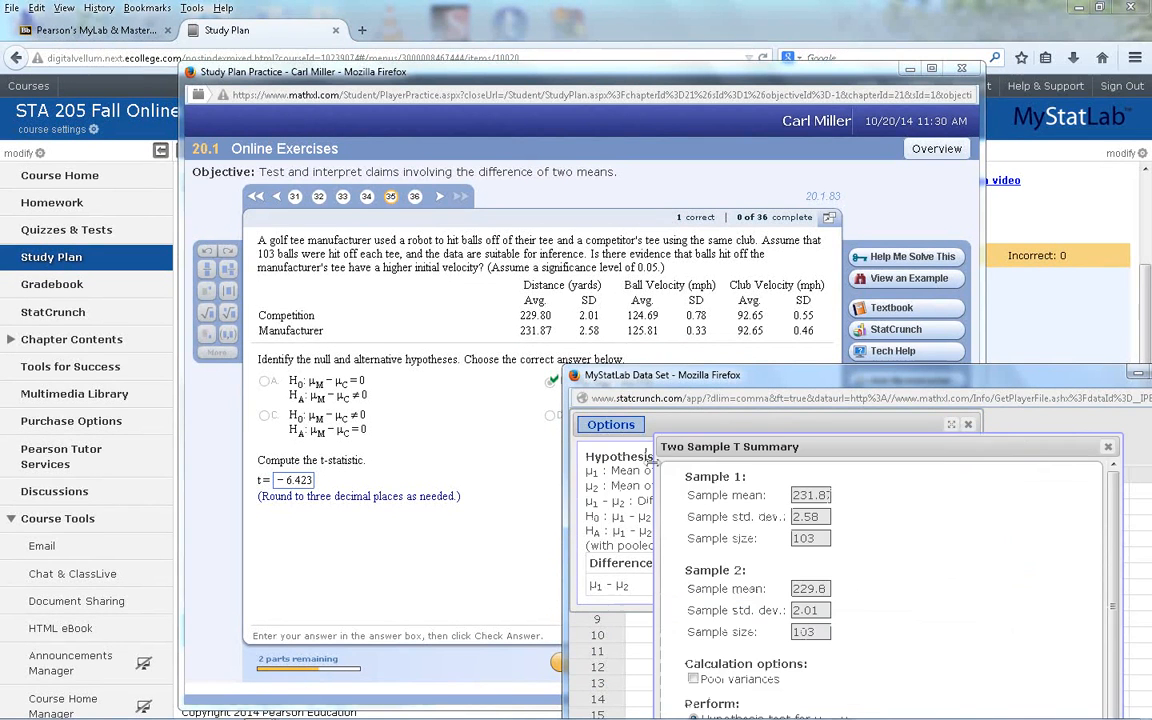
pyautogui.moveTo(943, 437); pyautogui.dragTo(851, 250)
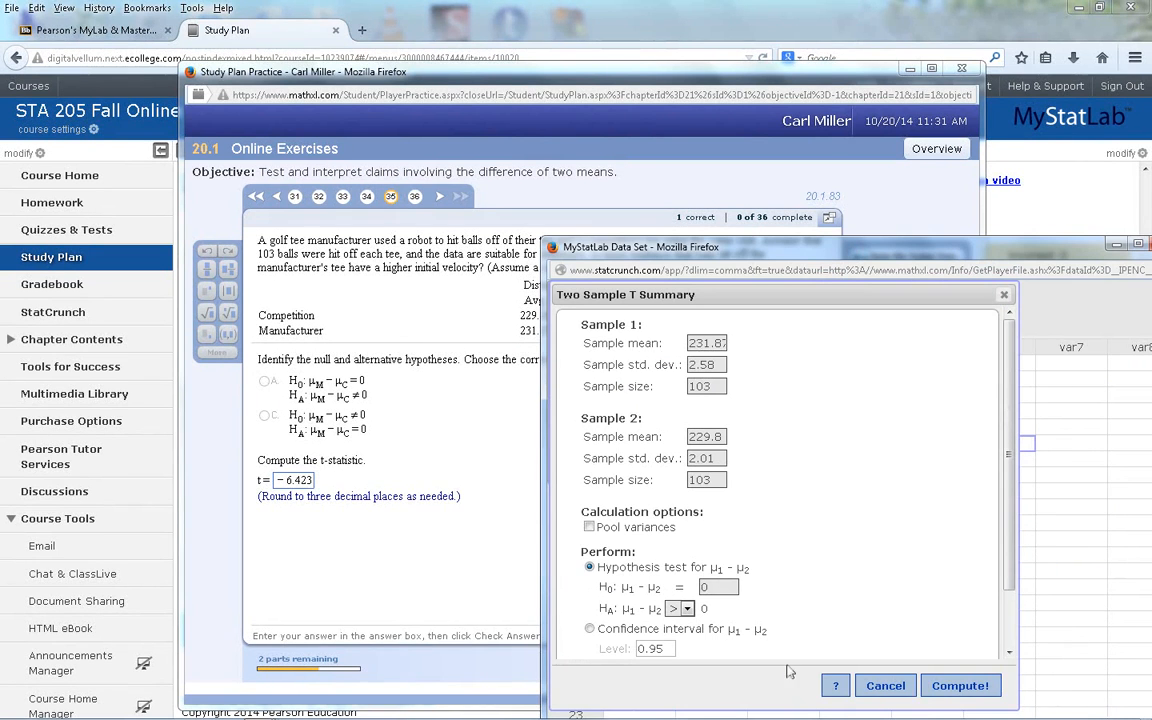
pyautogui.click(958, 686)
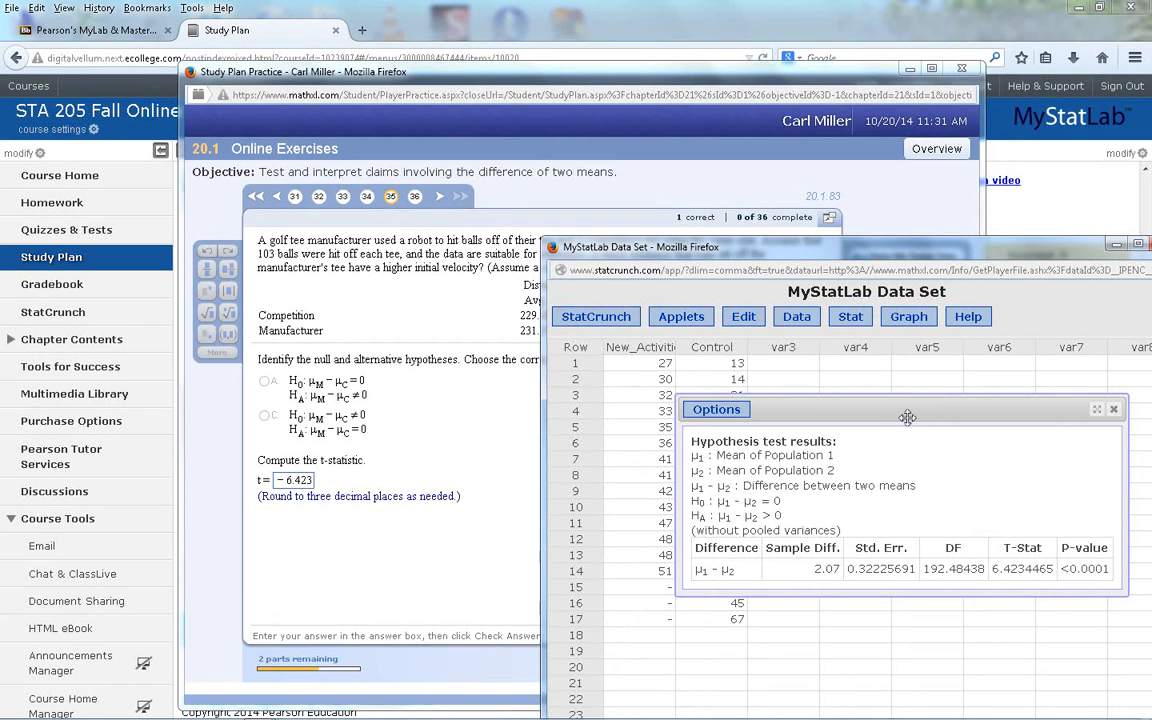
# - Move the unpooled results clear of the exercise data and reopen the test's settings to review the entered values
pyautogui.moveTo(907, 417); pyautogui.dragTo(876, 352)
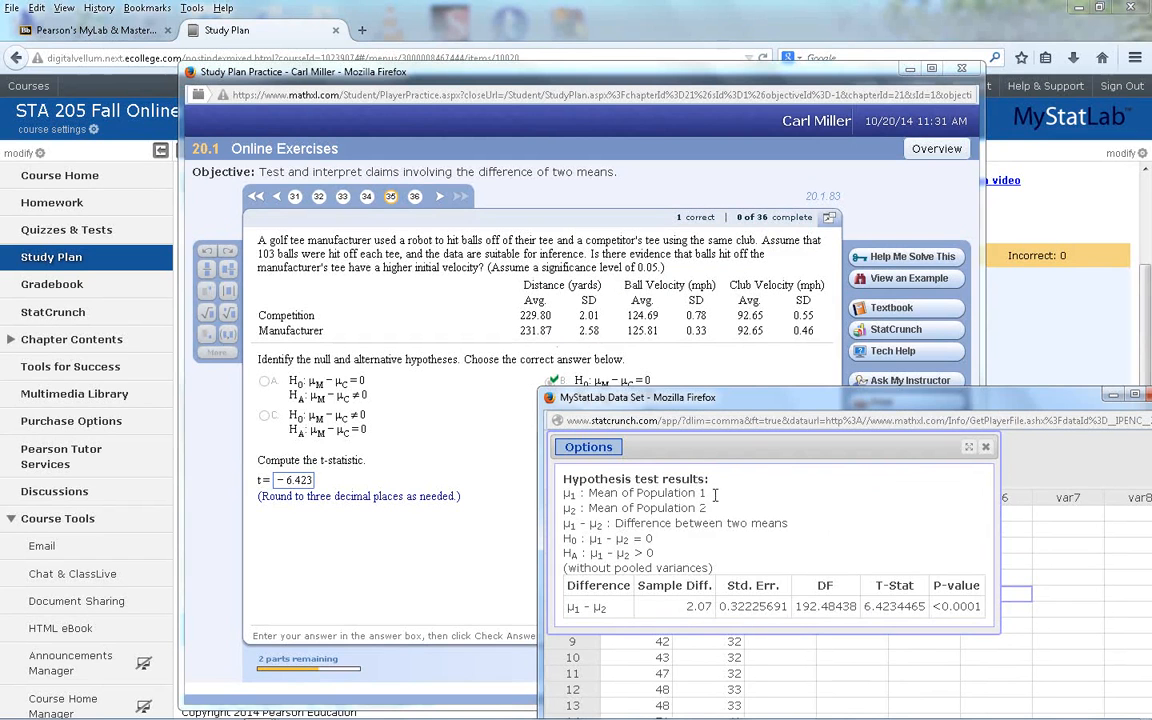
pyautogui.click(590, 447)
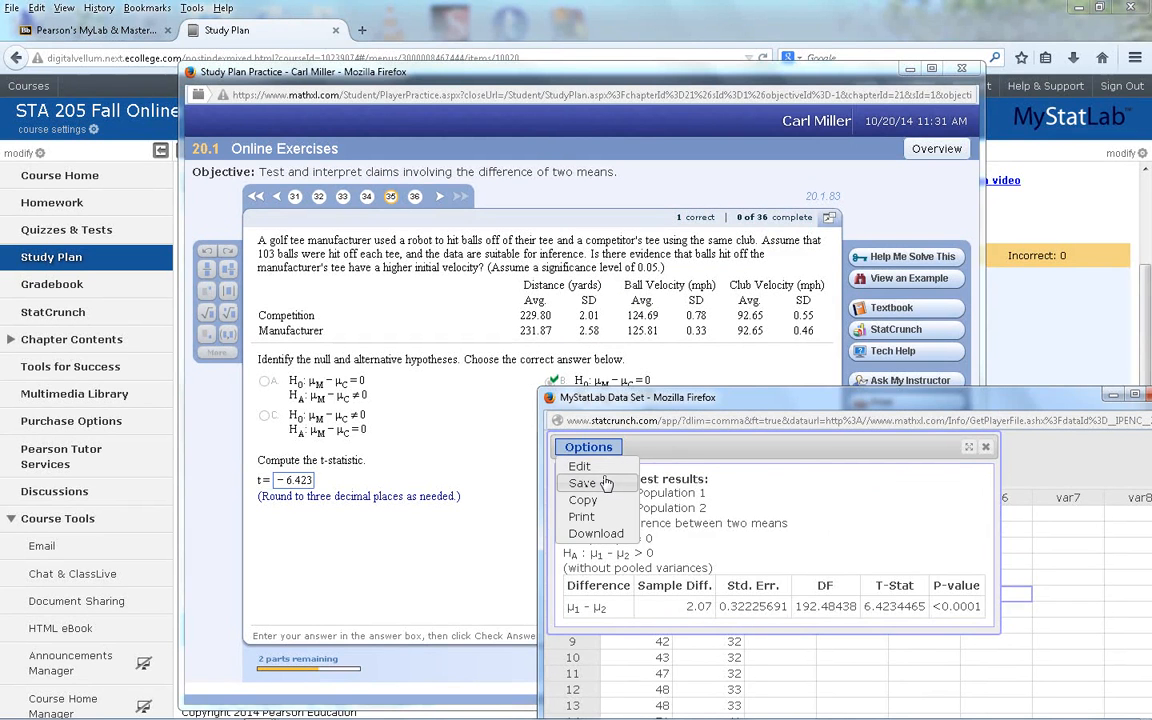
pyautogui.click(580, 466)
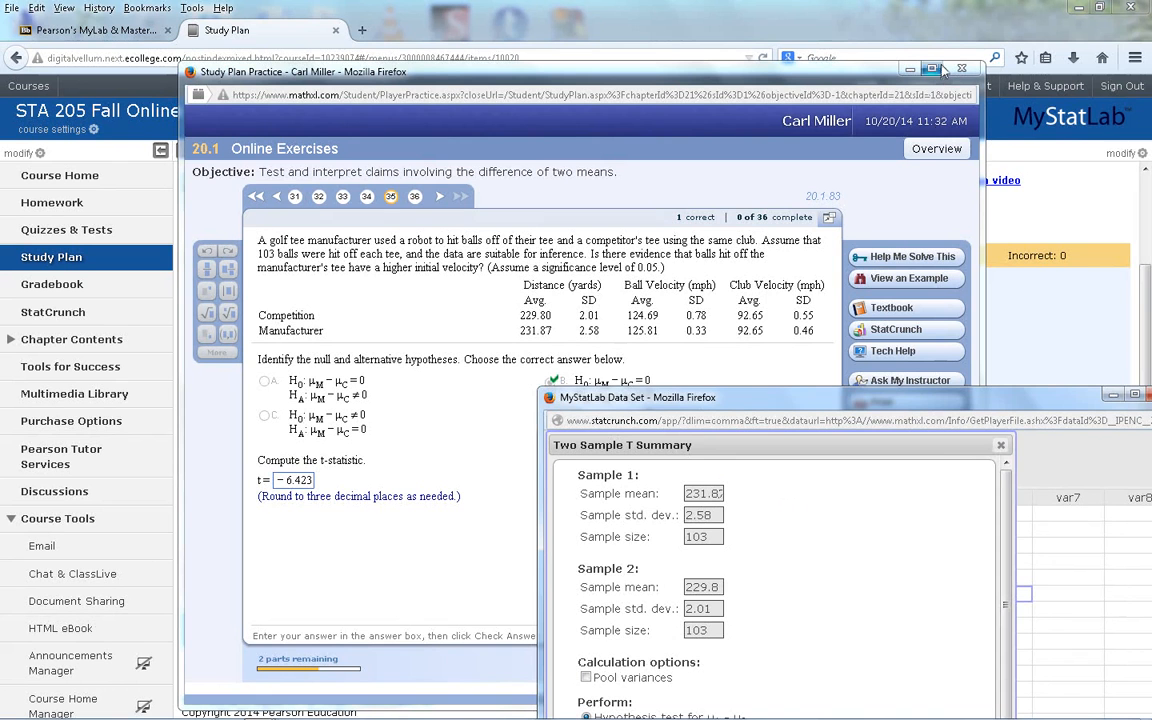
# - Close the StatCrunch window and the exercise window to return to the study plan's exercise list
pyautogui.moveTo(1128, 390); pyautogui.dragTo(799, 279)
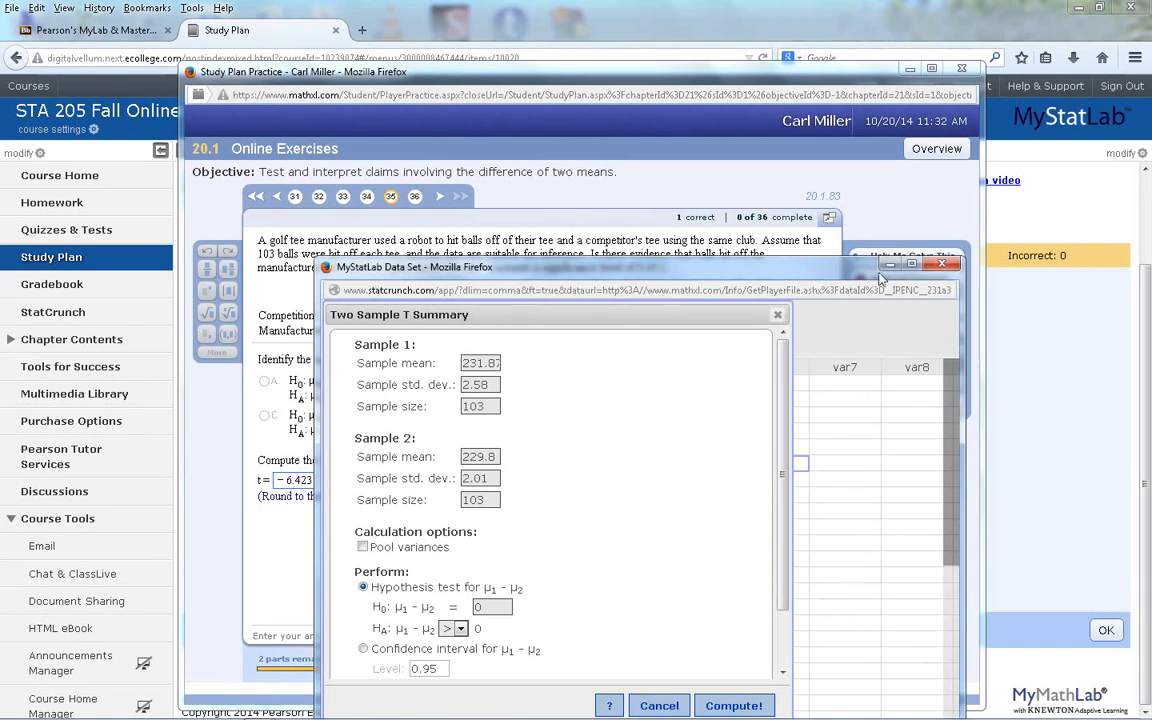
pyautogui.click(945, 264)
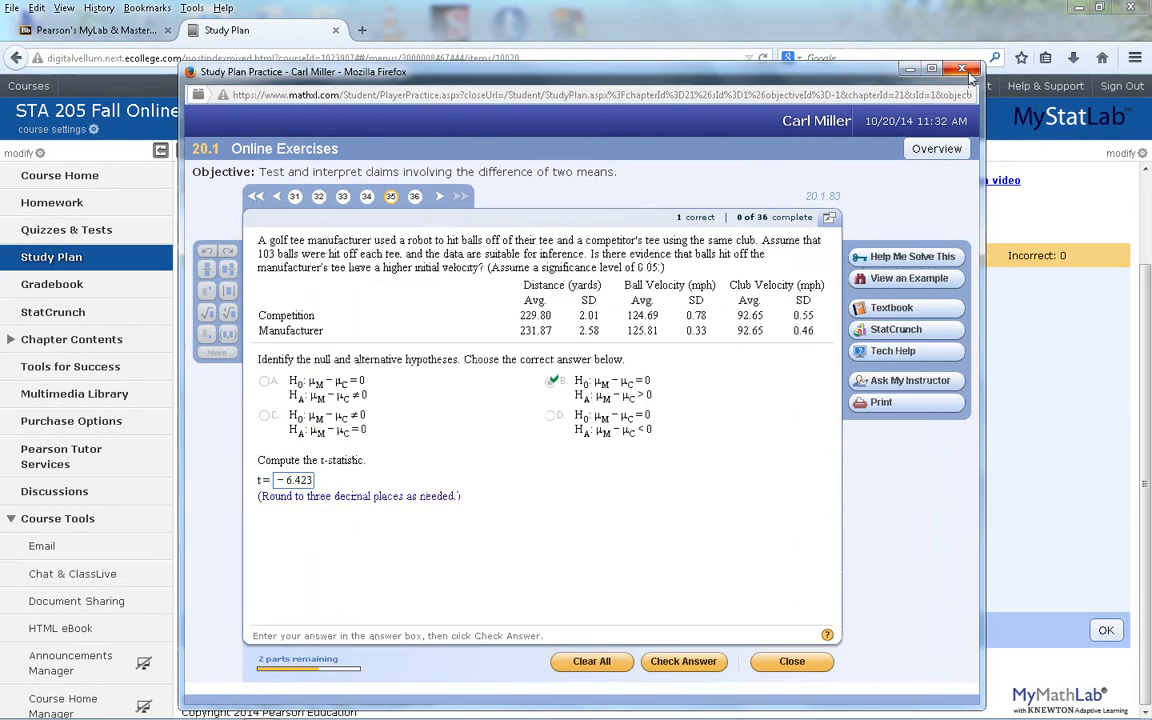
pyautogui.click(962, 70)
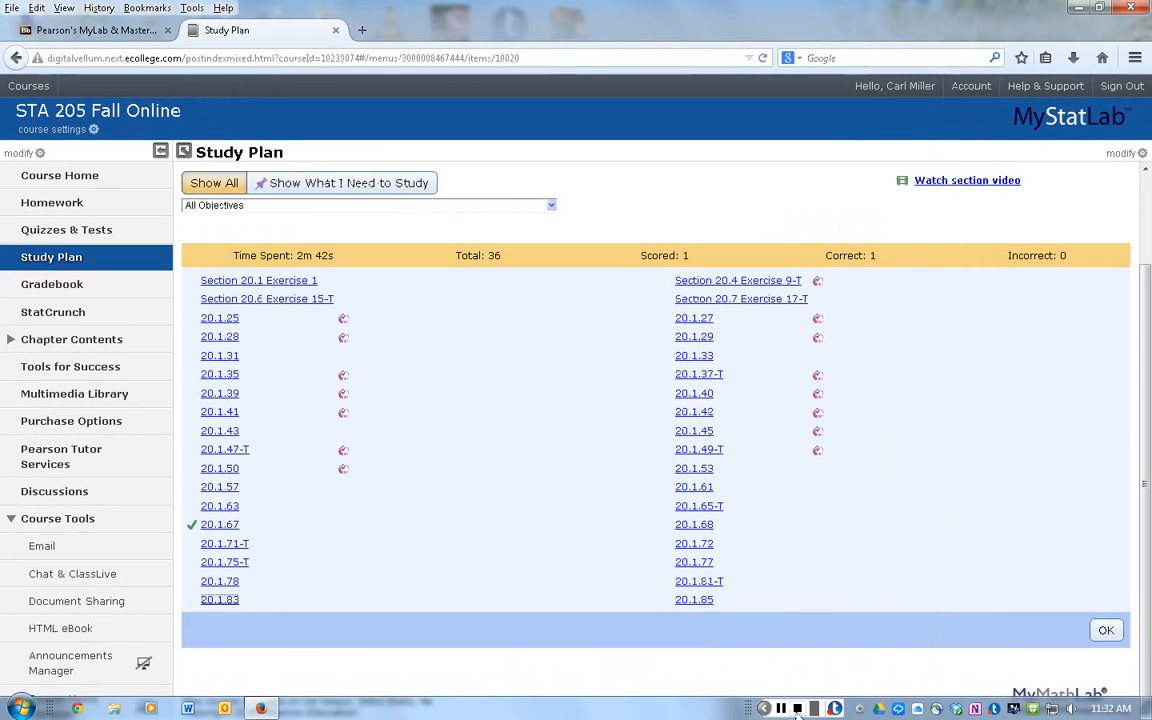